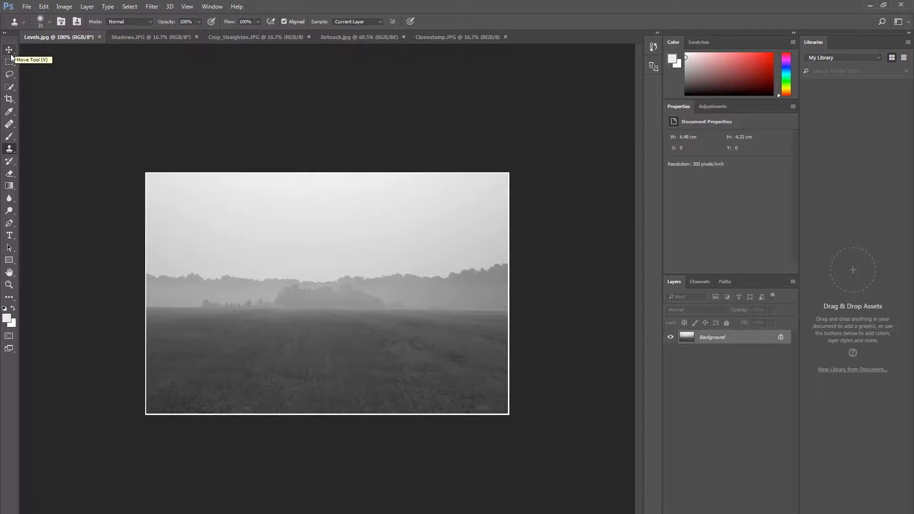
# Switch from the Clone Stamp tool to the Move tool (V) with Levels.jpg showing.
pyautogui.press('v')
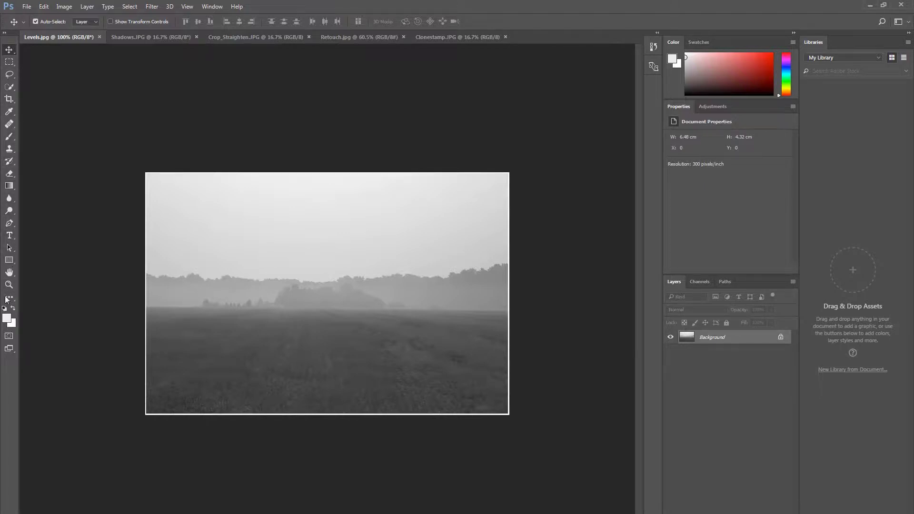
pyautogui.click(8, 75)
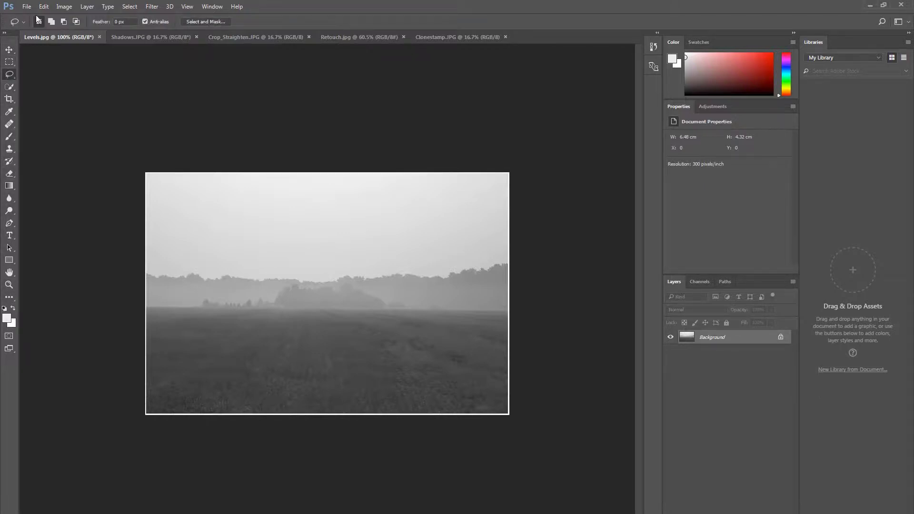
pyautogui.click(9, 99)
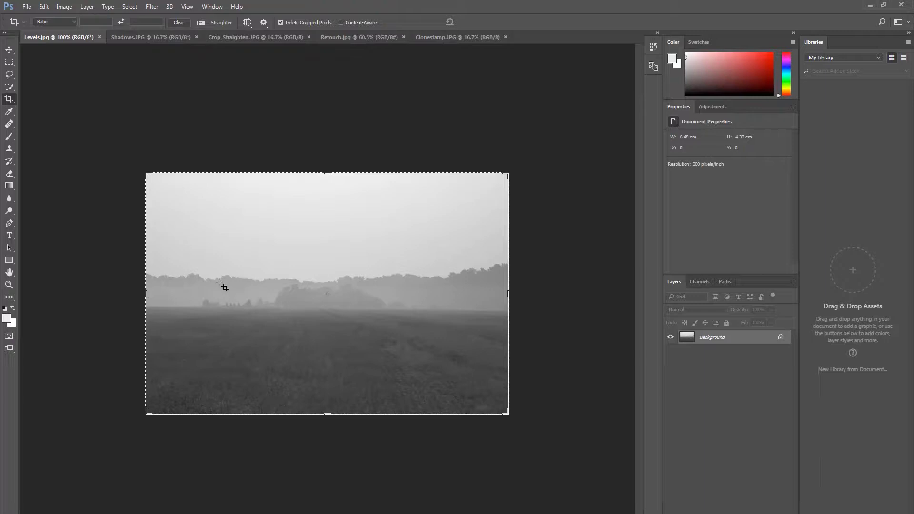
pyautogui.scroll(2, 220, 283)
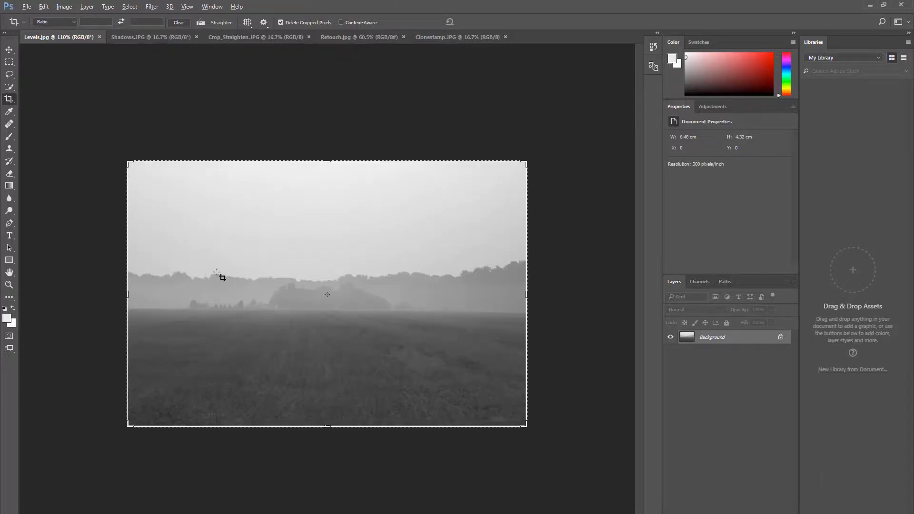
pyautogui.scroll(-1, 220, 276)
pyautogui.scroll(-1, 221, 275)
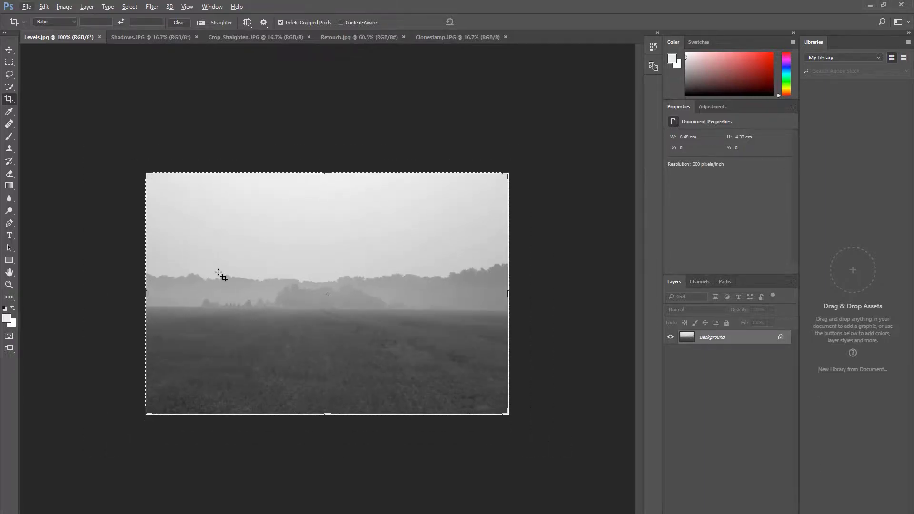
pyautogui.scroll(4, 220, 275)
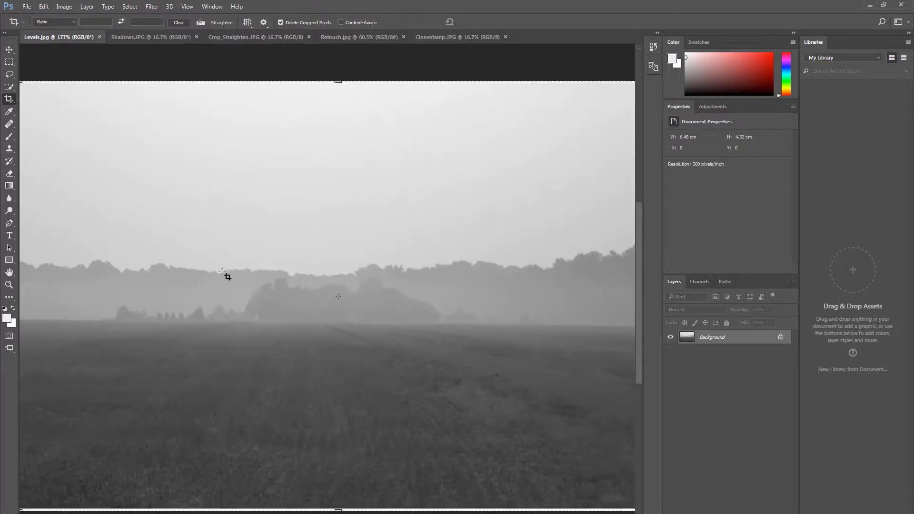
pyautogui.moveTo(220, 270); pyautogui.dragTo(276, 292)
pyautogui.scroll(-3, 276, 289)
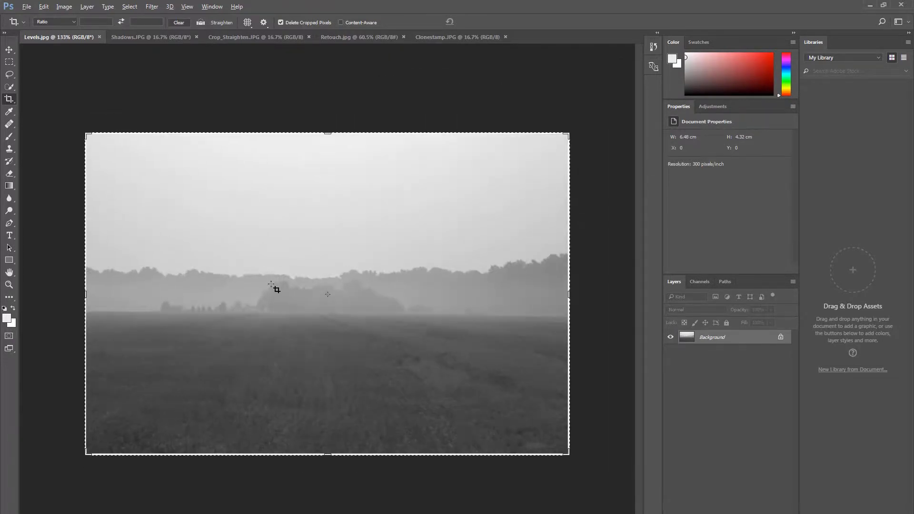
pyautogui.scroll(-1, 275, 287)
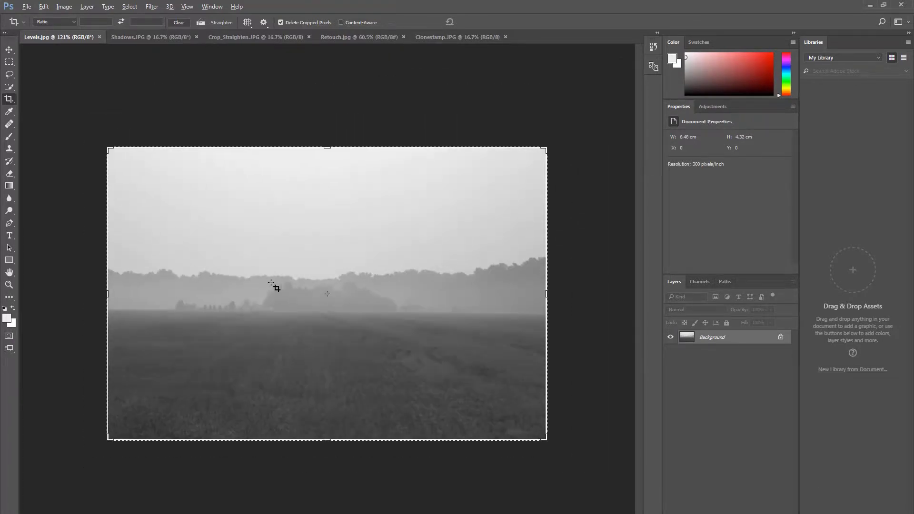
pyautogui.click(8, 51)
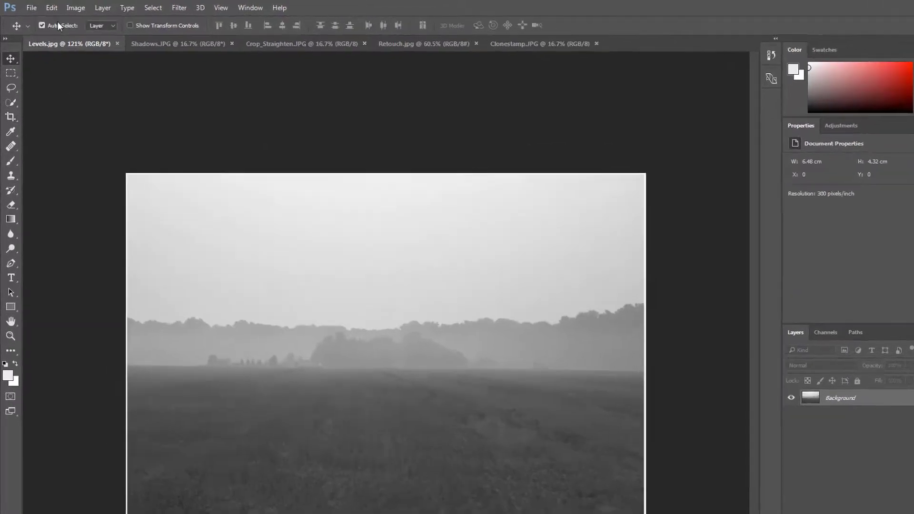
# Resize Levels.jpg to 75 percent width in Image Size, giving 574 × 383 pixels.
pyautogui.click(64, 6)
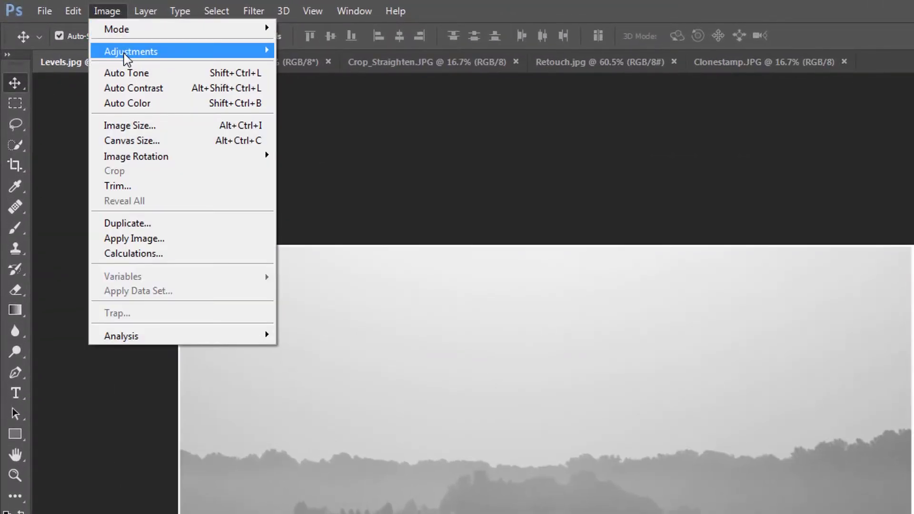
pyautogui.click(119, 125)
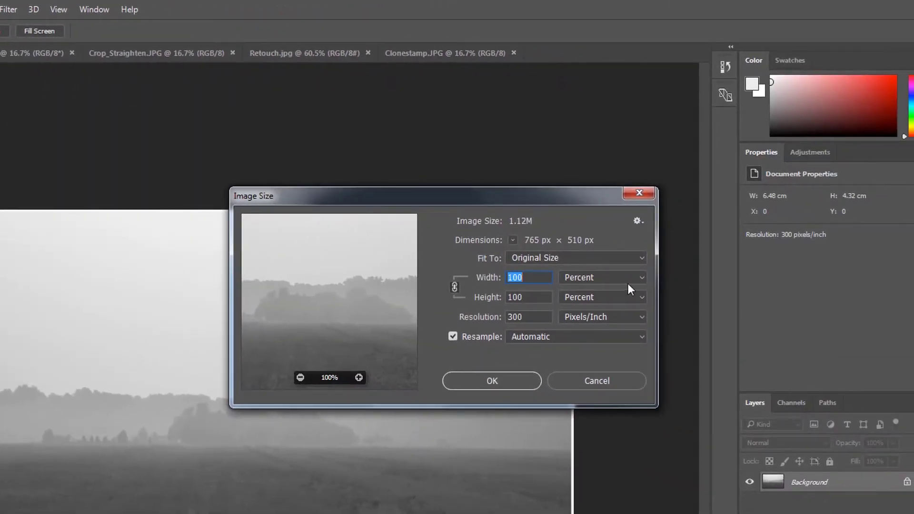
pyautogui.click(767, 296)
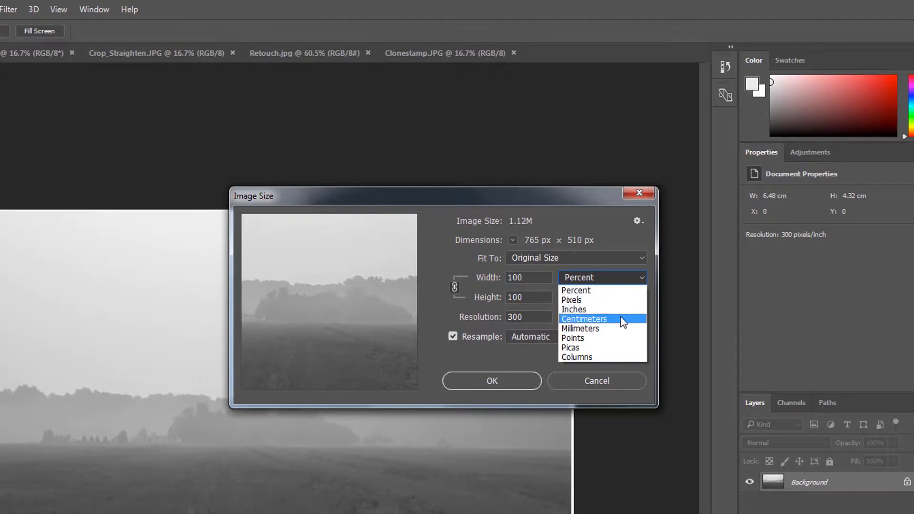
pyautogui.click(615, 291)
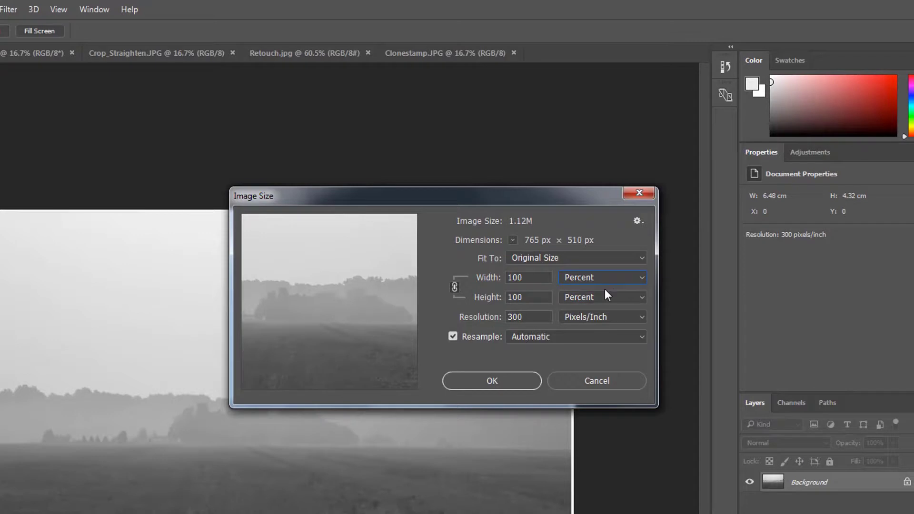
pyautogui.doubleClick(524, 278)
pyautogui.write('75')
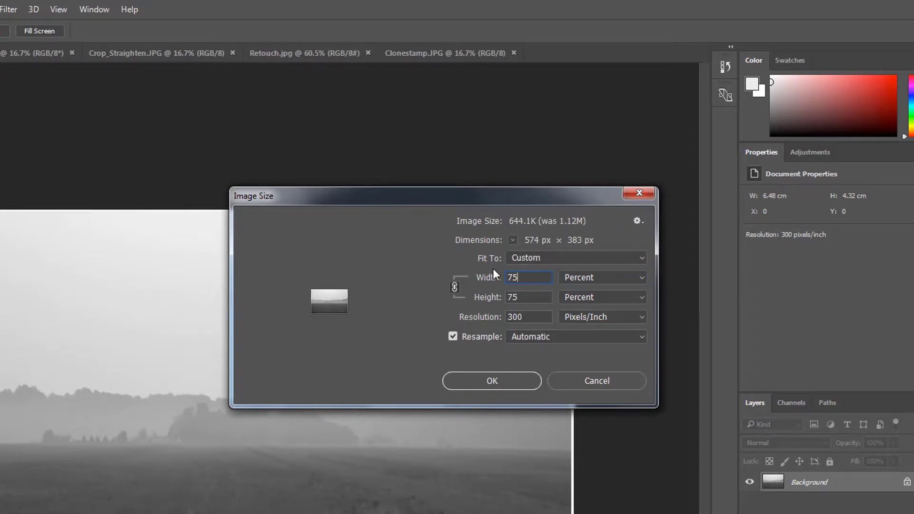
pyautogui.click(508, 382)
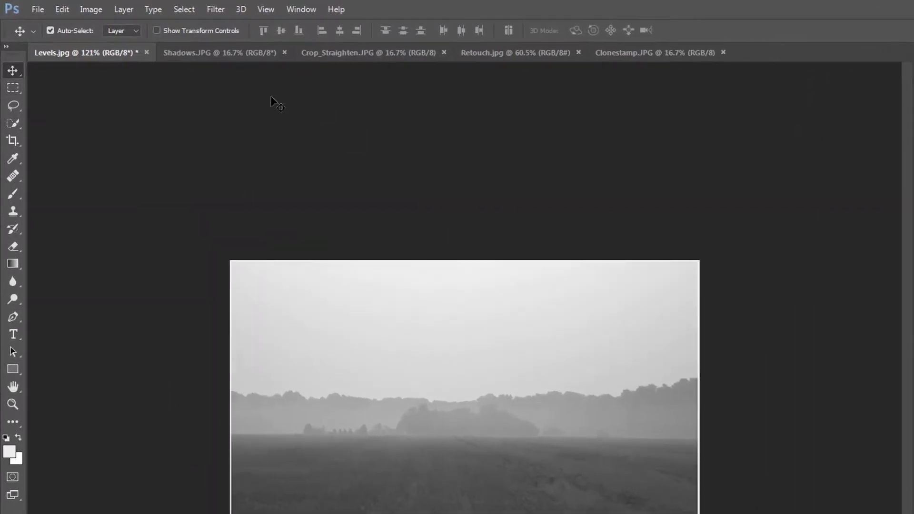
pyautogui.click(93, 14)
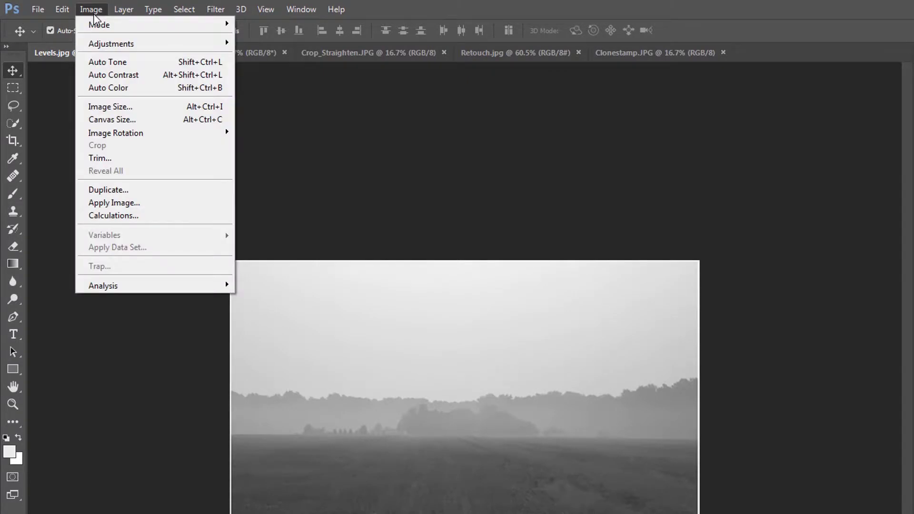
pyautogui.moveTo(114, 49)
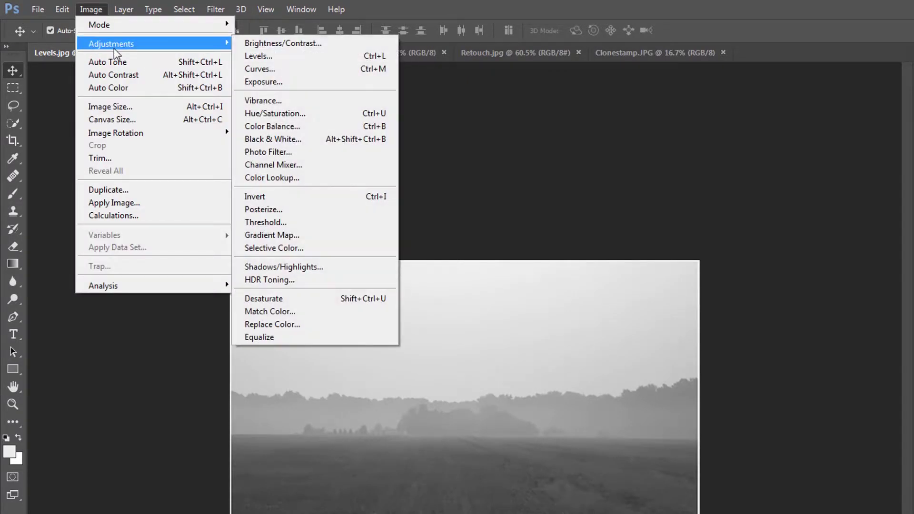
pyautogui.click(248, 54)
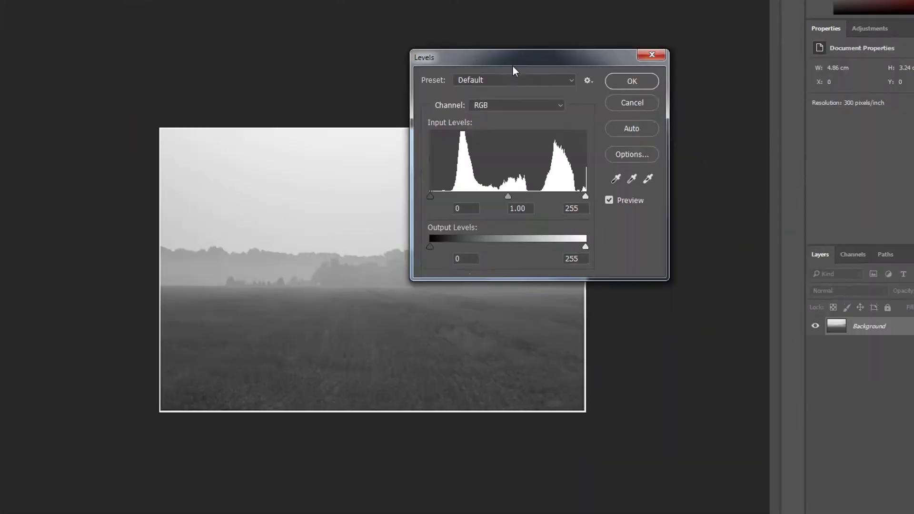
pyautogui.moveTo(620, 183); pyautogui.dragTo(859, 184)
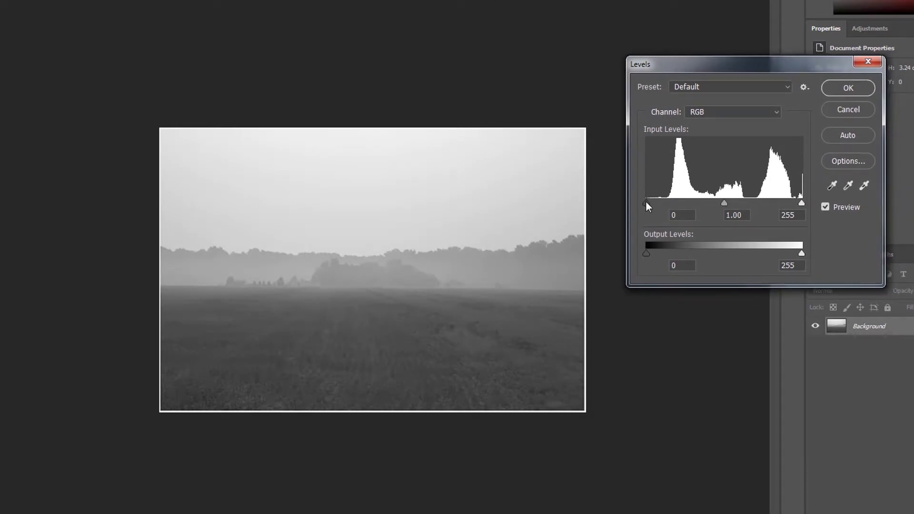
pyautogui.moveTo(646, 201); pyautogui.dragTo(660, 202)
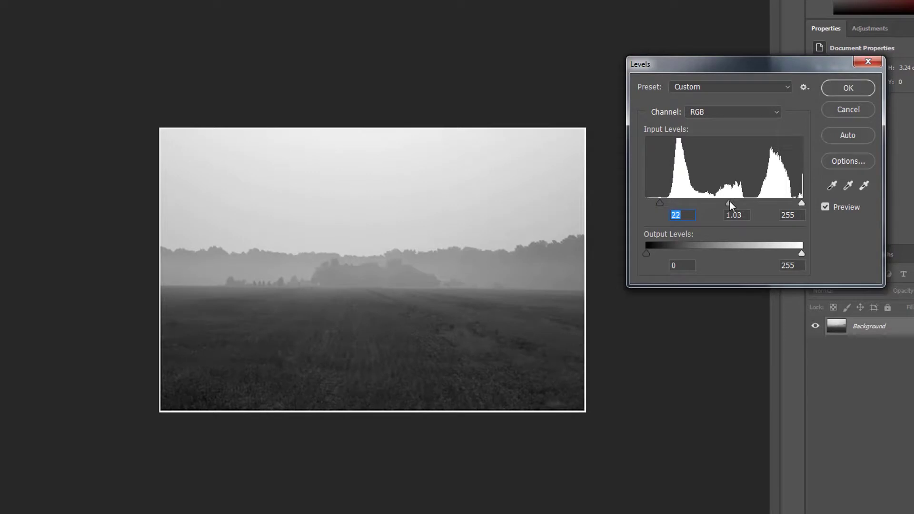
pyautogui.moveTo(730, 202); pyautogui.dragTo(726, 203)
pyautogui.moveTo(802, 202); pyautogui.dragTo(791, 203)
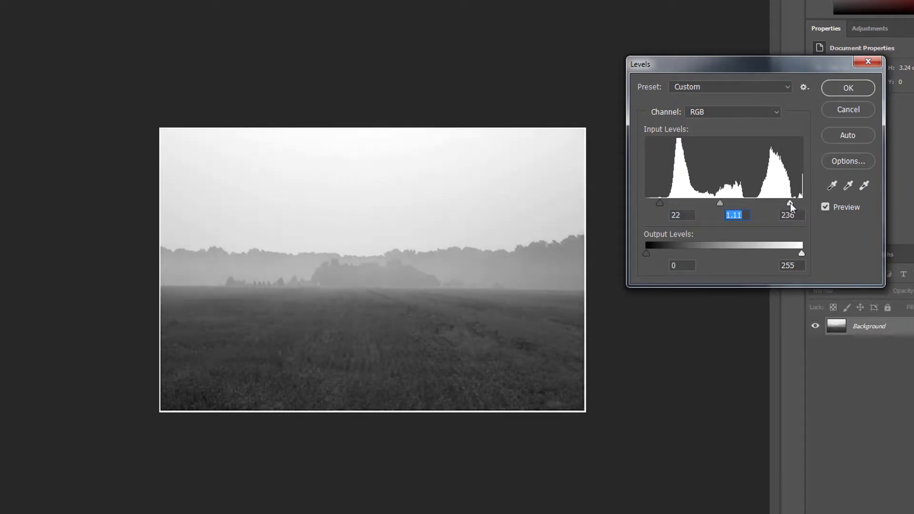
pyautogui.moveTo(664, 202); pyautogui.dragTo(665, 202)
pyautogui.moveTo(722, 203); pyautogui.dragTo(723, 204)
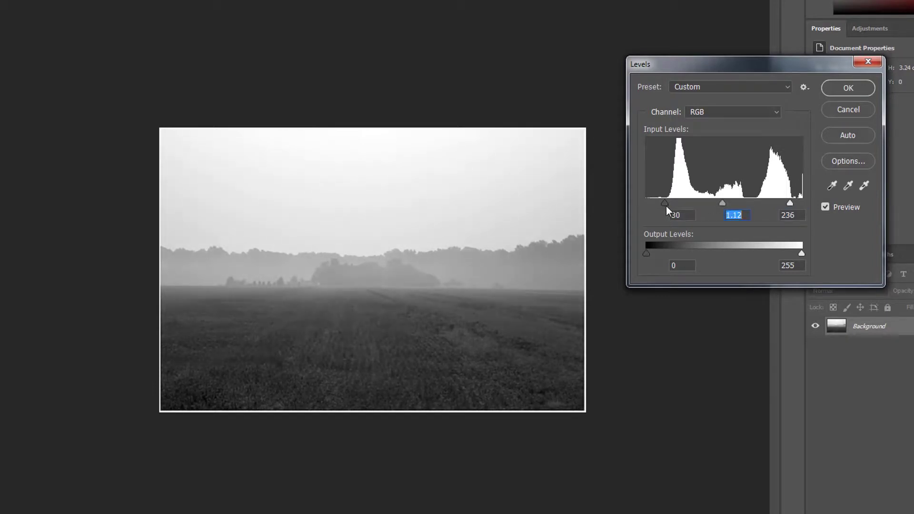
pyautogui.moveTo(667, 206); pyautogui.dragTo(759, 197)
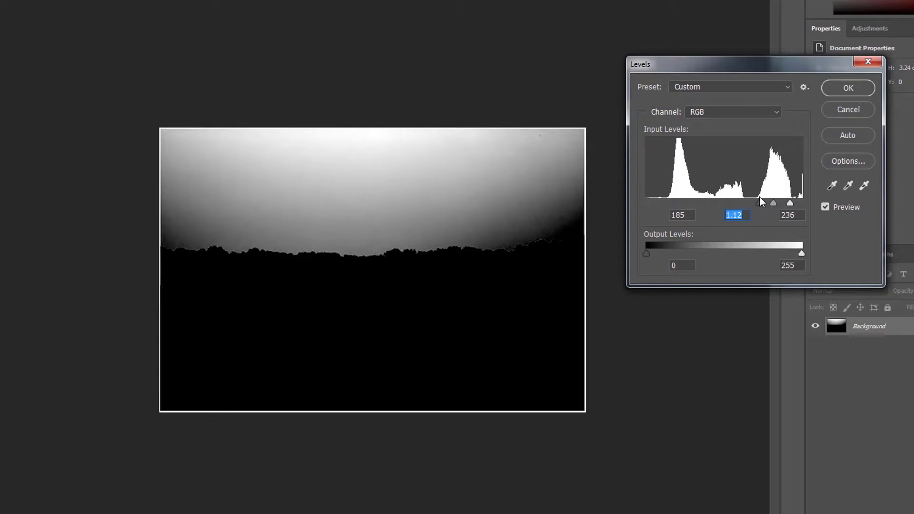
pyautogui.click(759, 203)
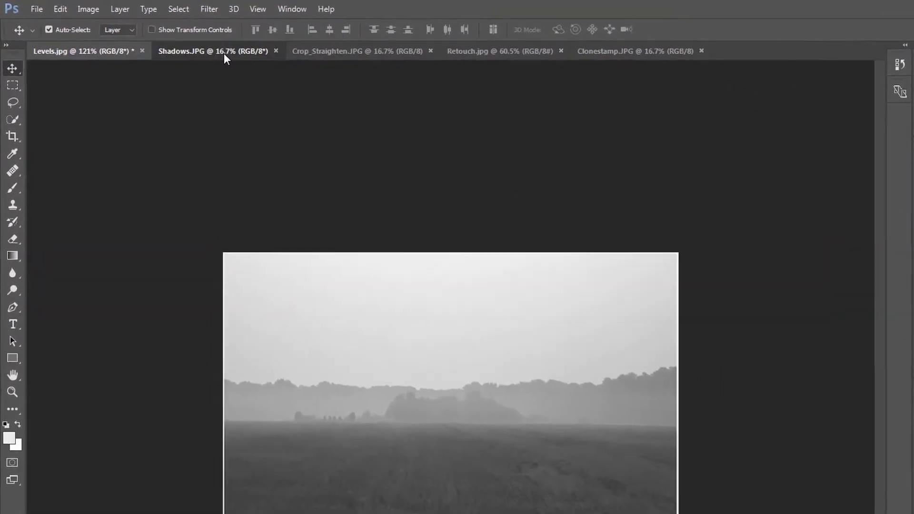
# On Shadows.JPG, open Shadows/Highlights and lower the Shadows Amount to about 13%.
pyautogui.click(162, 38)
pyautogui.click(91, 9)
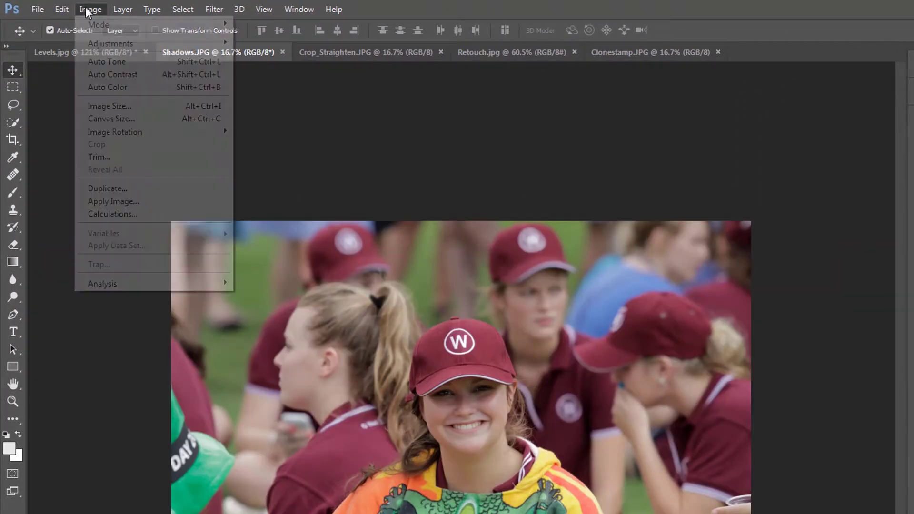
pyautogui.moveTo(192, 47)
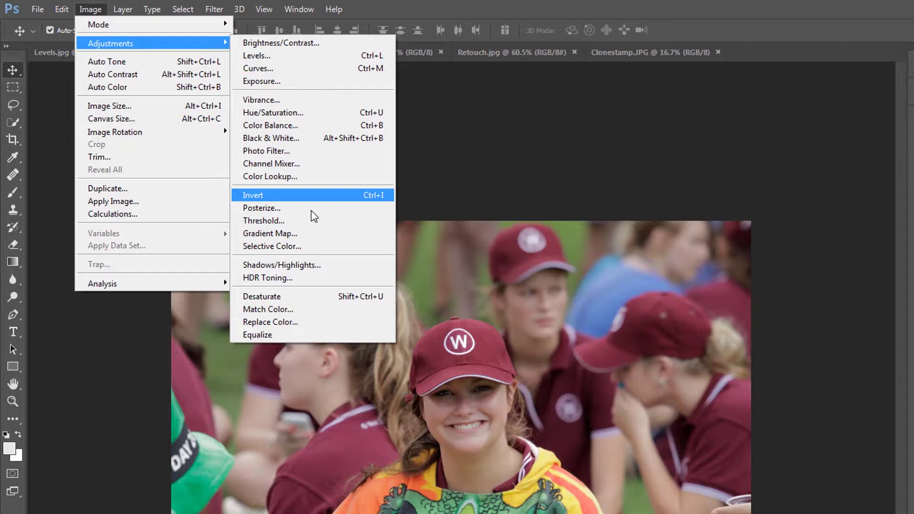
pyautogui.click(314, 265)
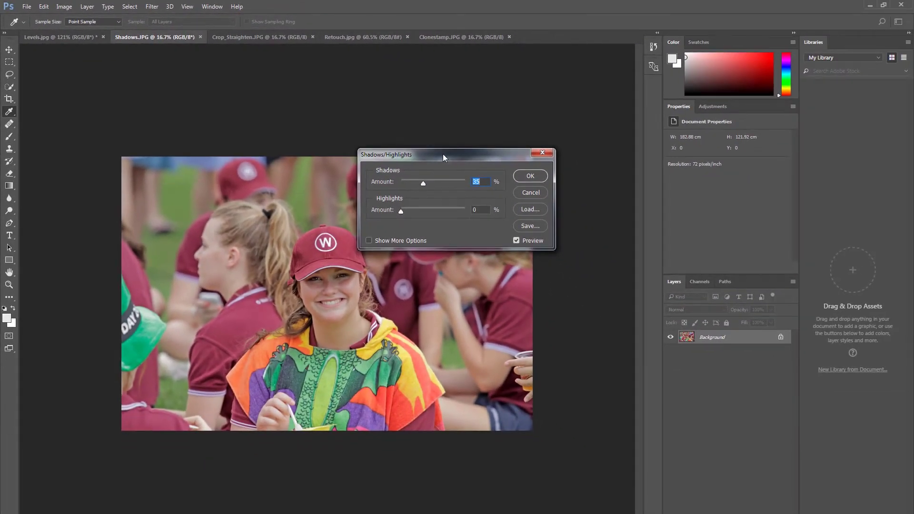
pyautogui.moveTo(474, 157); pyautogui.dragTo(633, 163)
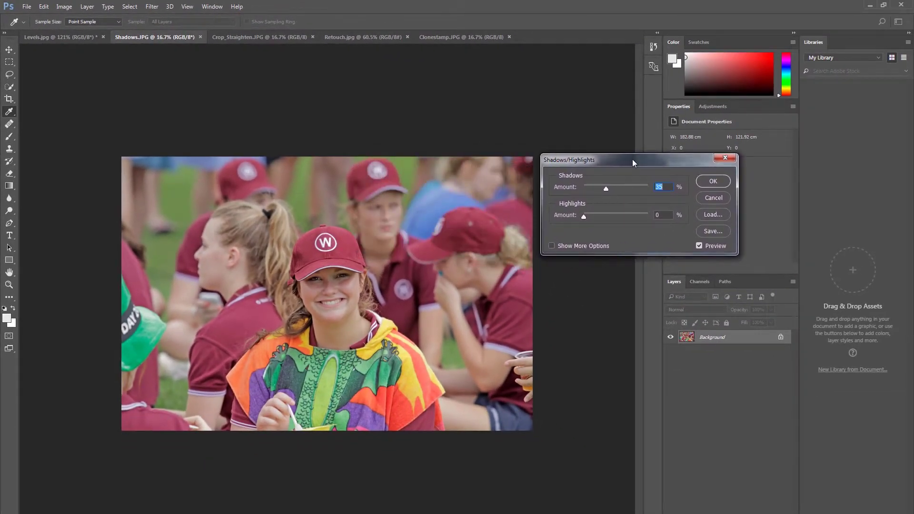
pyautogui.moveTo(605, 190); pyautogui.dragTo(630, 156)
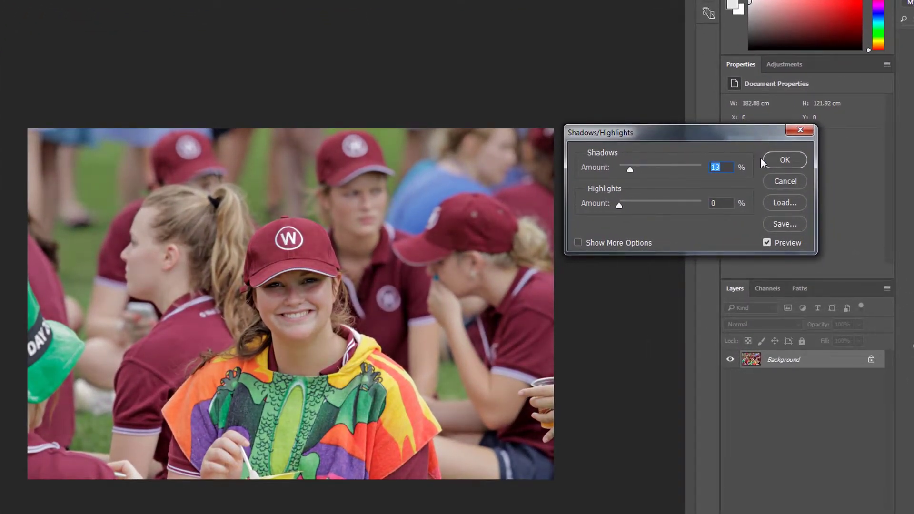
# Apply the shadow adjustment, then rotate and crop Crop_Straighten.JPG to straighten the facade.
pyautogui.click(801, 161)
pyautogui.click(269, 40)
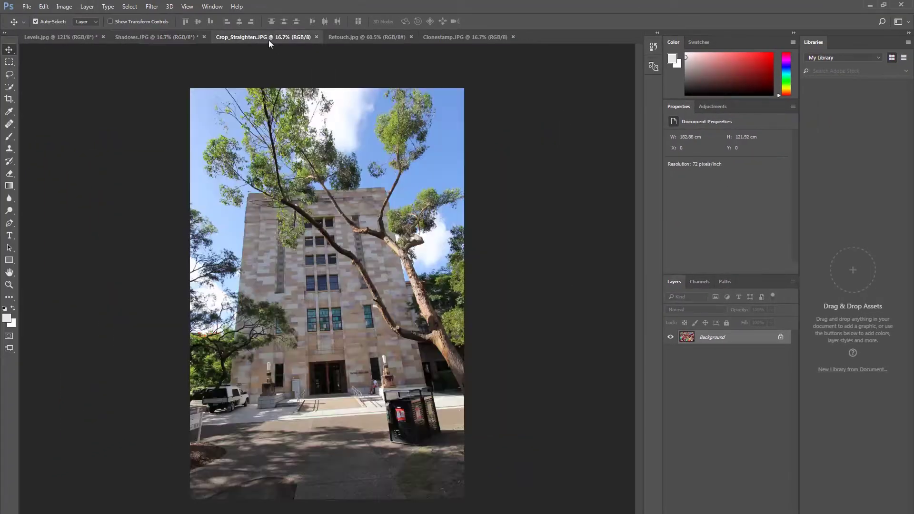
pyautogui.click(9, 99)
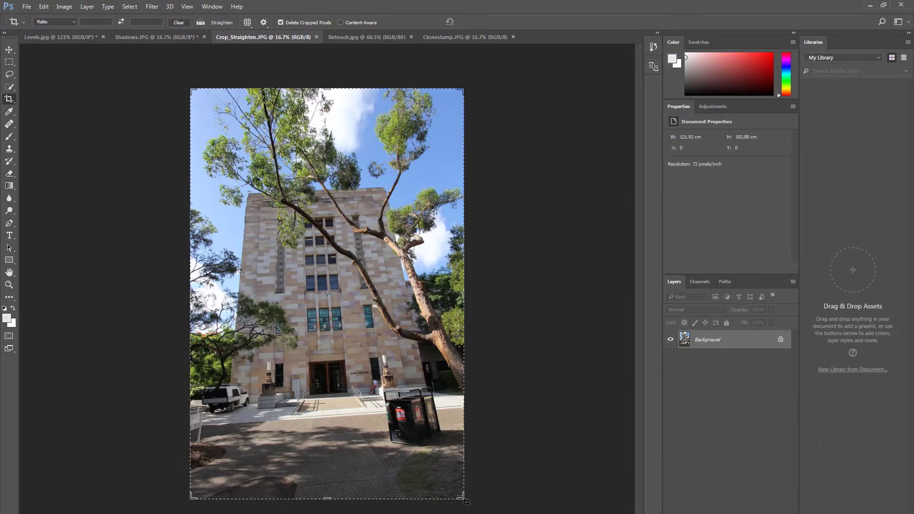
pyautogui.moveTo(461, 497); pyautogui.dragTo(434, 462)
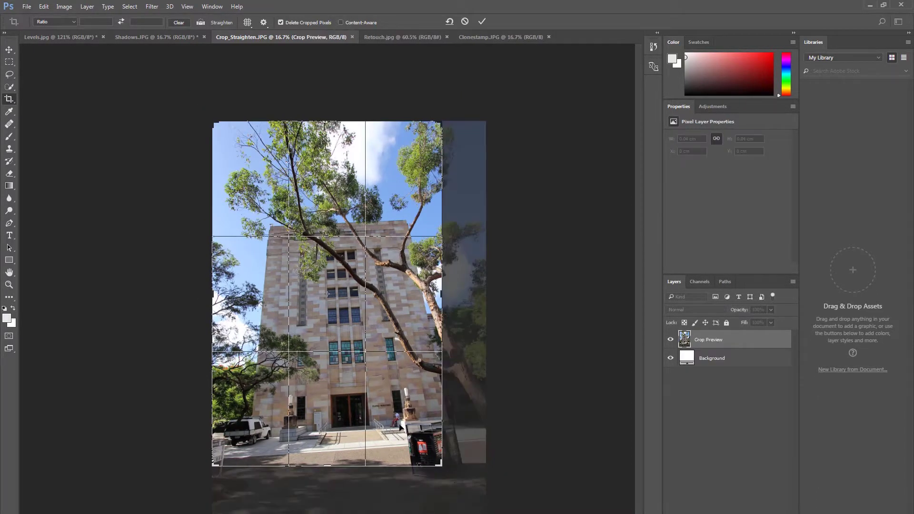
pyautogui.moveTo(400, 426); pyautogui.dragTo(379, 392)
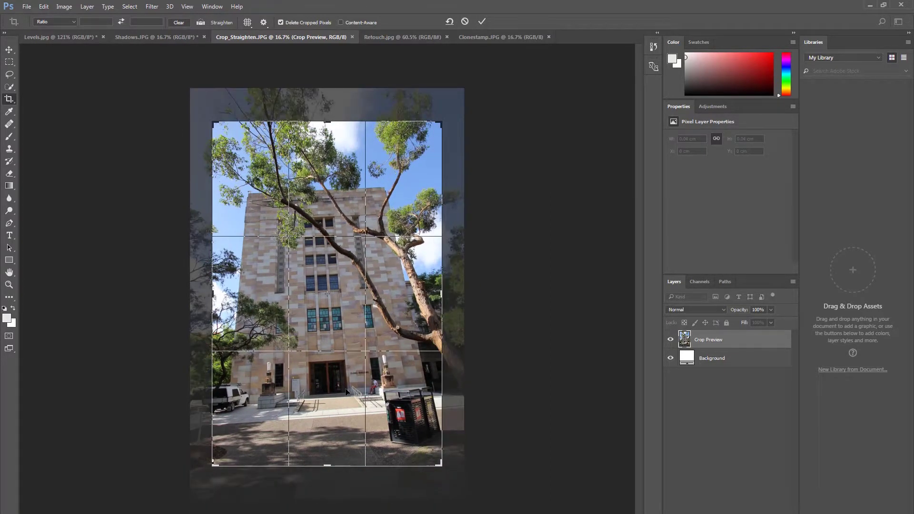
pyautogui.press('Return')
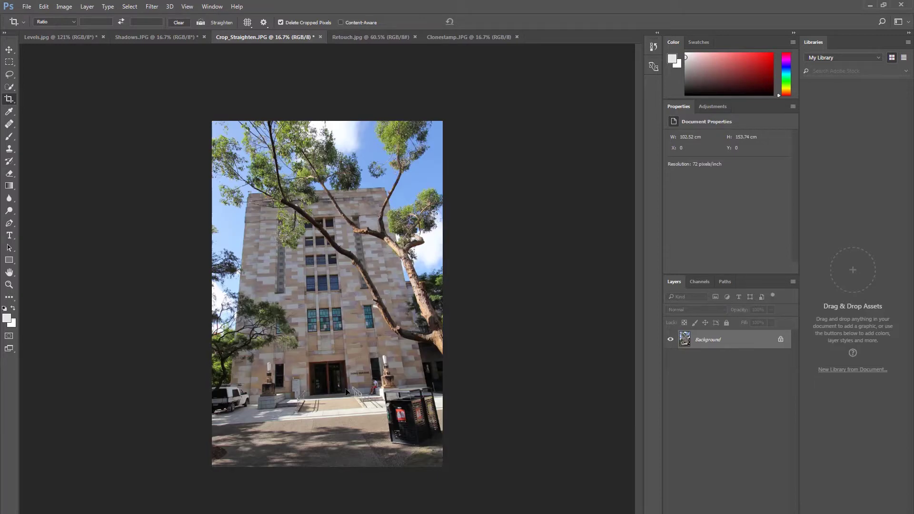
# Refine the building crop with a further 2.7° rotation and commit it.
pyautogui.click(355, 412)
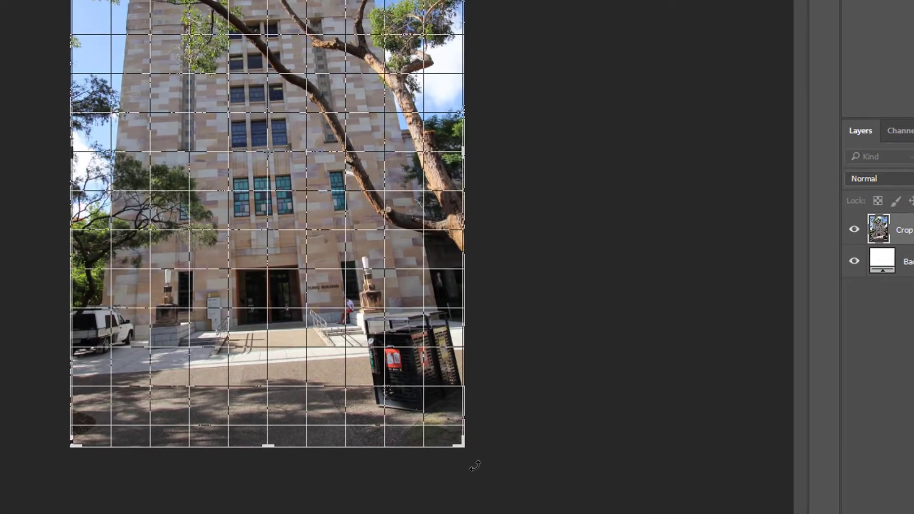
pyautogui.moveTo(474, 466); pyautogui.dragTo(500, 474)
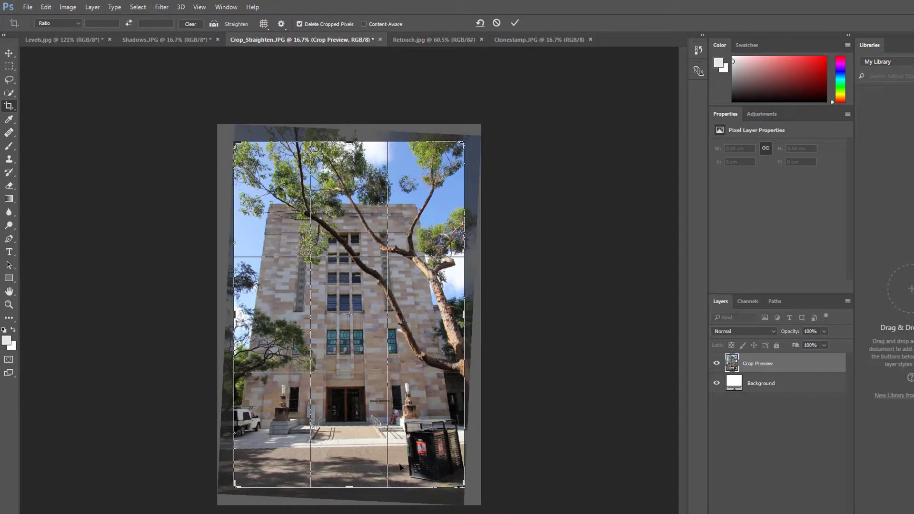
pyautogui.press('Return')
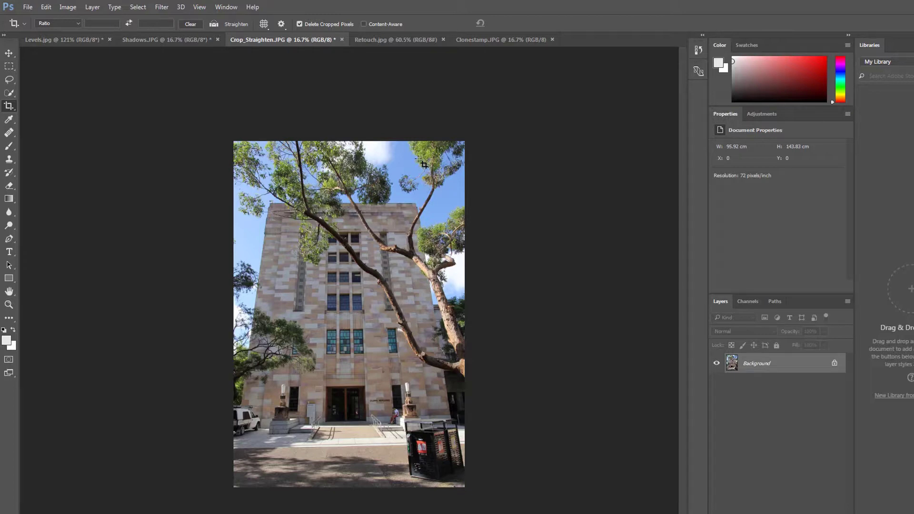
pyautogui.click(382, 43)
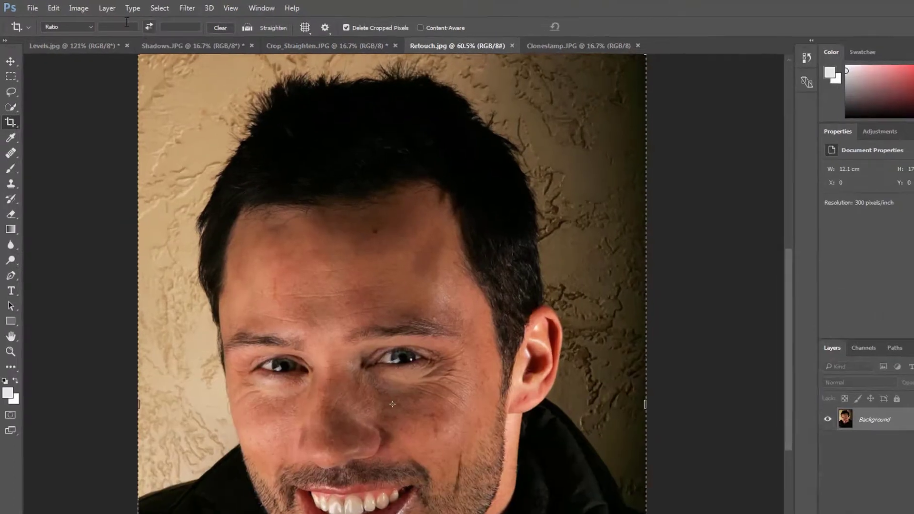
# Add a new blank layer, Layer 1, above the portrait's Background layer.
pyautogui.click(92, 7)
pyautogui.moveTo(127, 17)
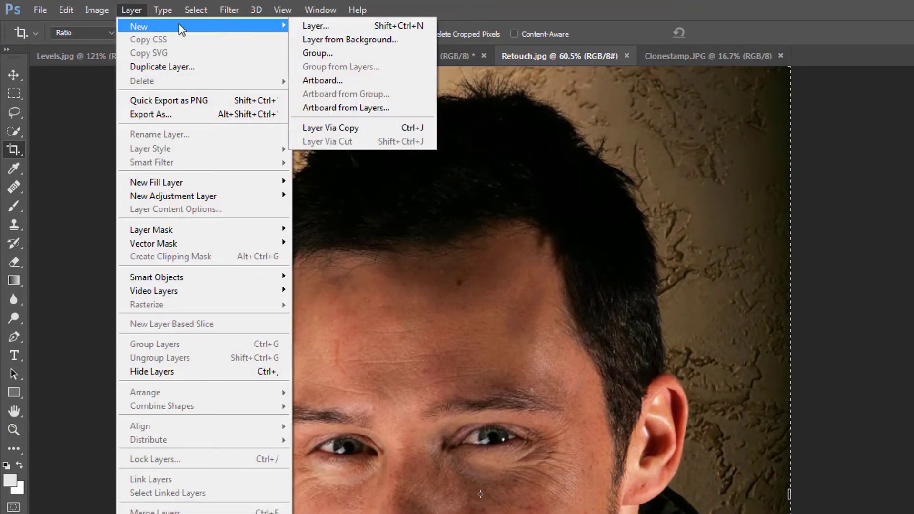
pyautogui.click(302, 22)
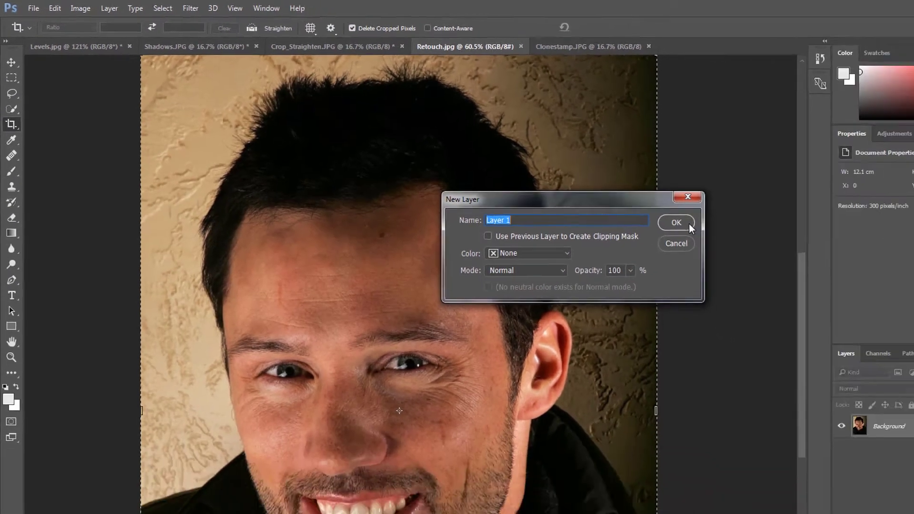
pyautogui.click(829, 268)
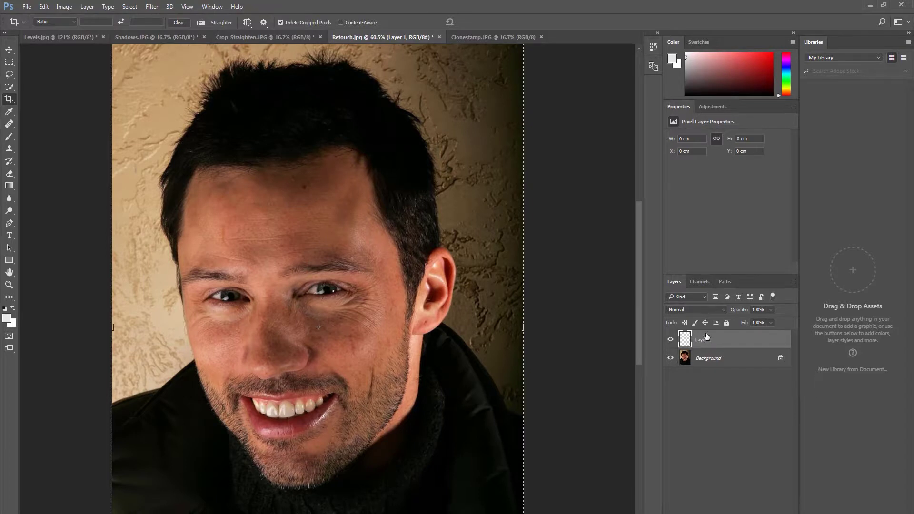
pyautogui.press('j')
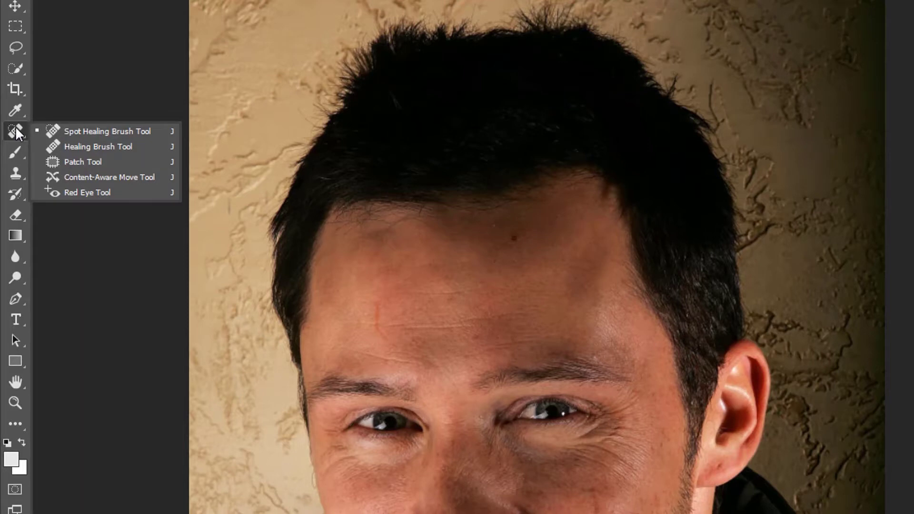
# Zoom in and spot-heal the dark mole on the man's forehead.
pyautogui.click(51, 131)
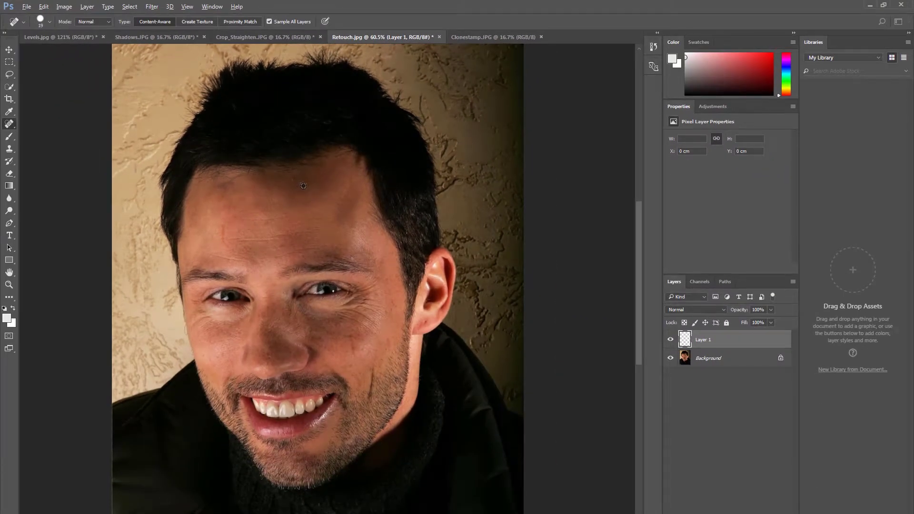
pyautogui.scroll(5, 301, 186)
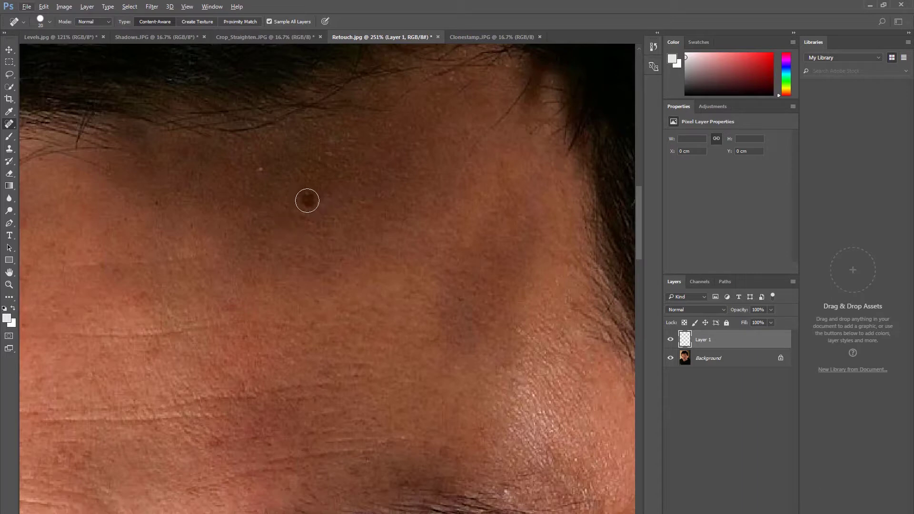
pyautogui.moveTo(310, 199); pyautogui.dragTo(310, 199)
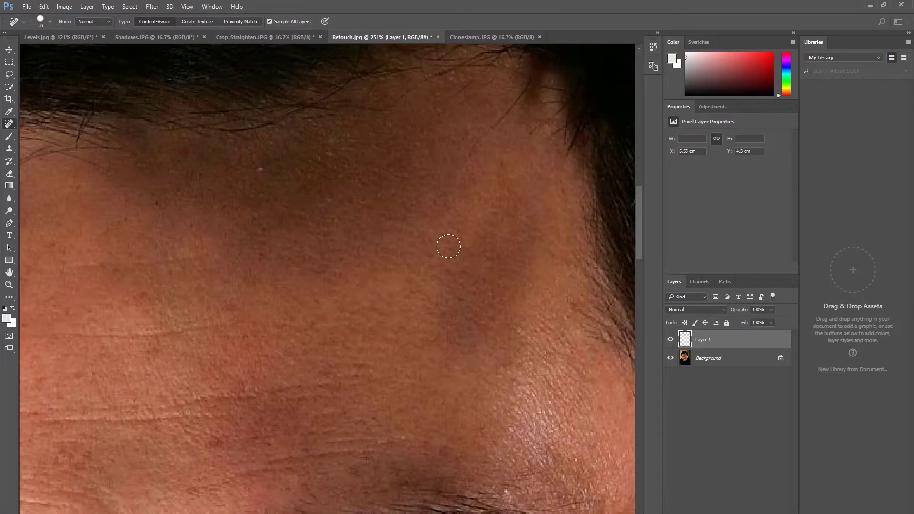
# Switch to the Healing Brush and set it to sample all layers.
pyautogui.hotkey('ctrl', '0')
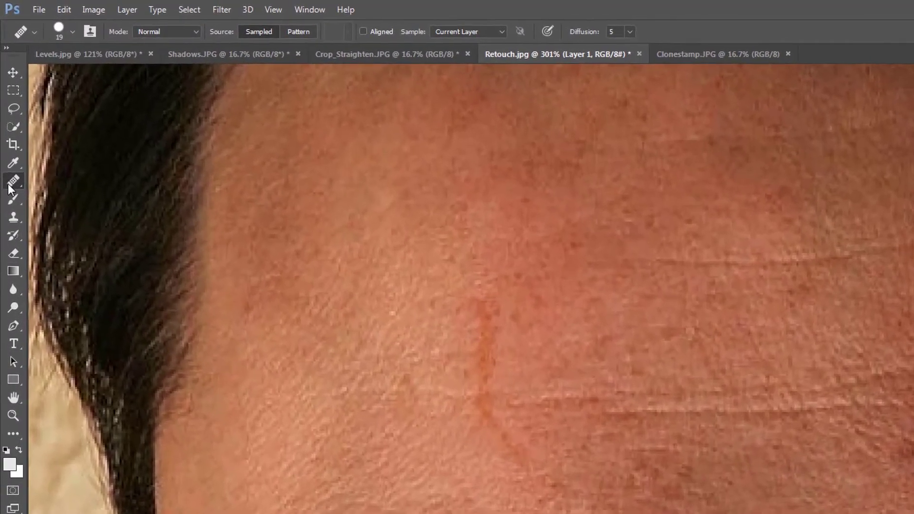
pyautogui.rightClick(11, 136)
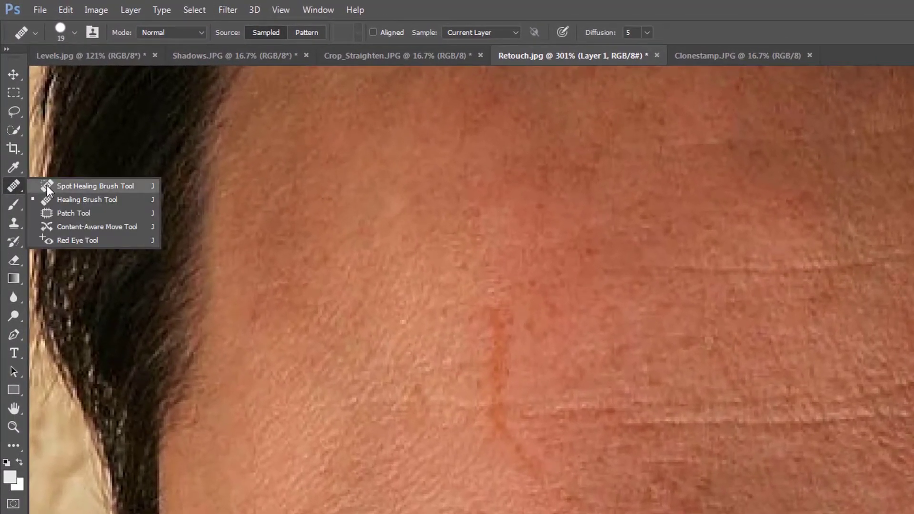
pyautogui.click(53, 200)
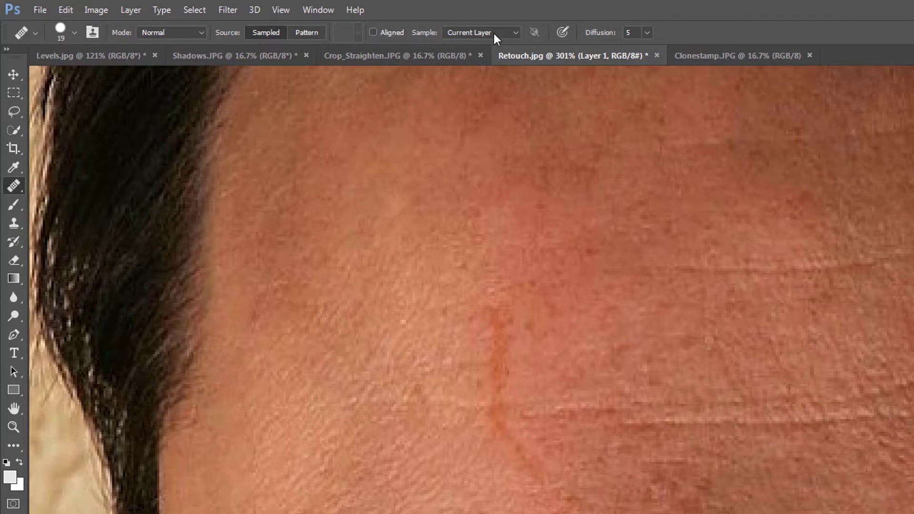
pyautogui.click(516, 32)
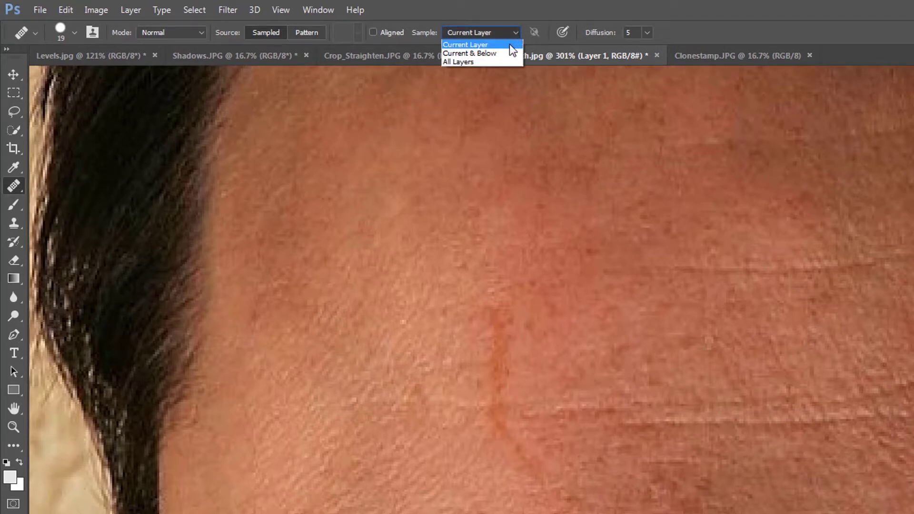
pyautogui.click(500, 62)
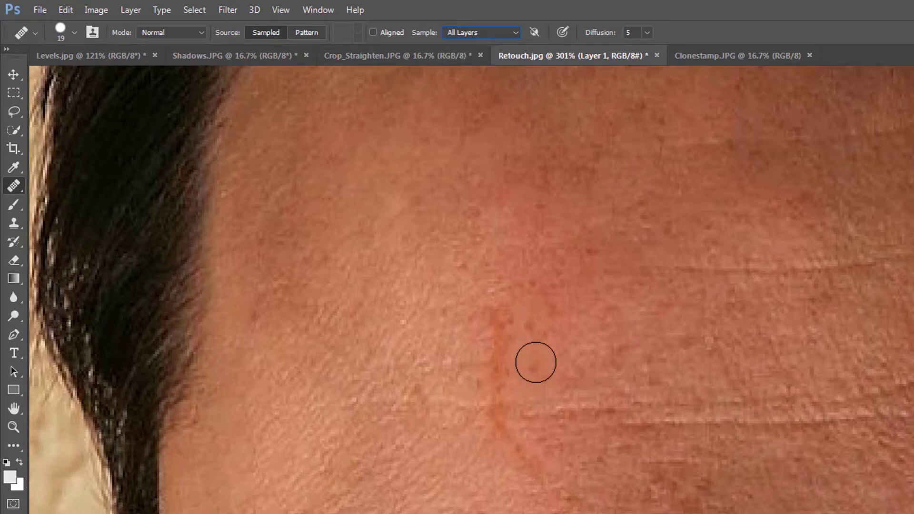
# Heal the orange forehead scratch in two strokes, sourcing nearby clean skin.
pyautogui.keyDown('alt'); pyautogui.click(547, 337); pyautogui.keyUp('alt')
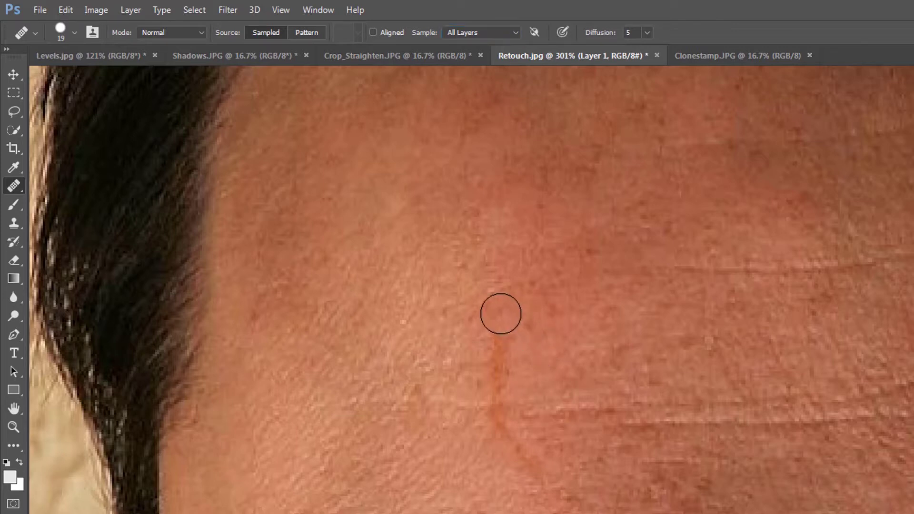
pyautogui.moveTo(500, 313); pyautogui.dragTo(501, 402)
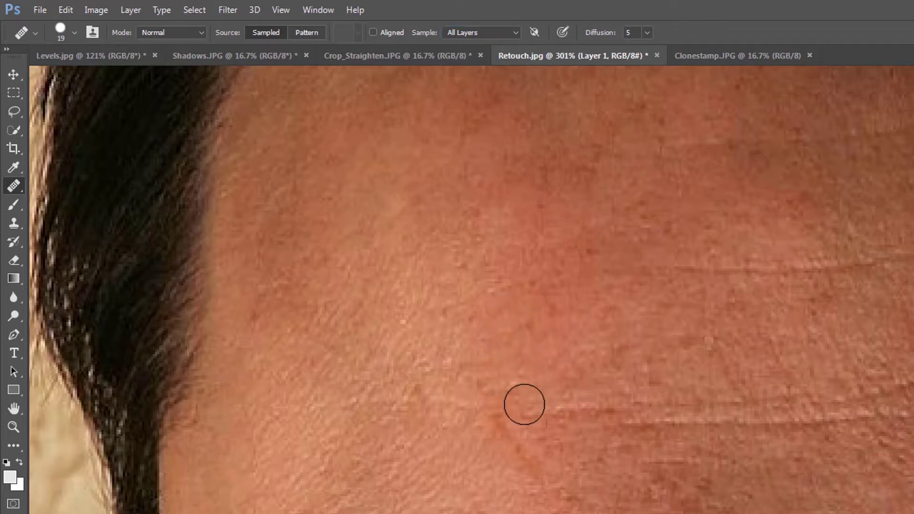
pyautogui.keyDown('alt'); pyautogui.click(561, 462); pyautogui.keyUp('alt')
pyautogui.moveTo(537, 478); pyautogui.dragTo(508, 419)
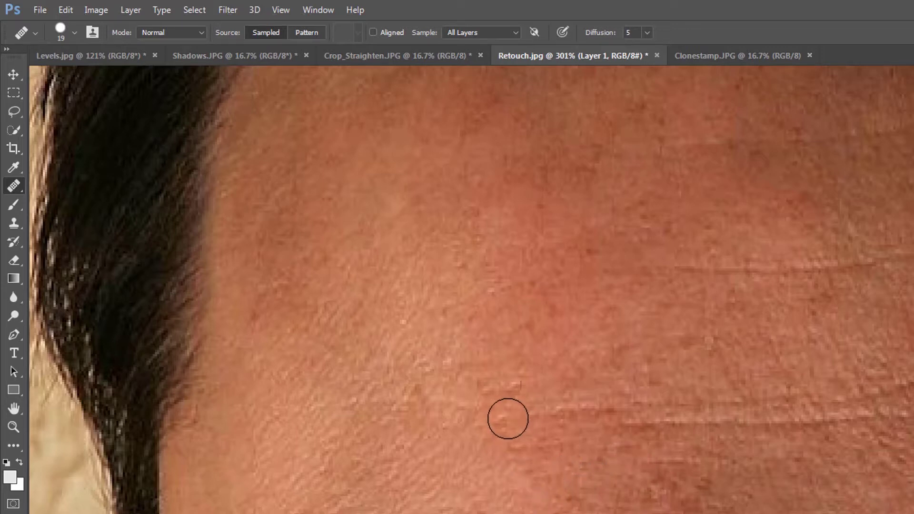
pyautogui.scroll(-5, 739, 493)
pyautogui.scroll(-3, 739, 494)
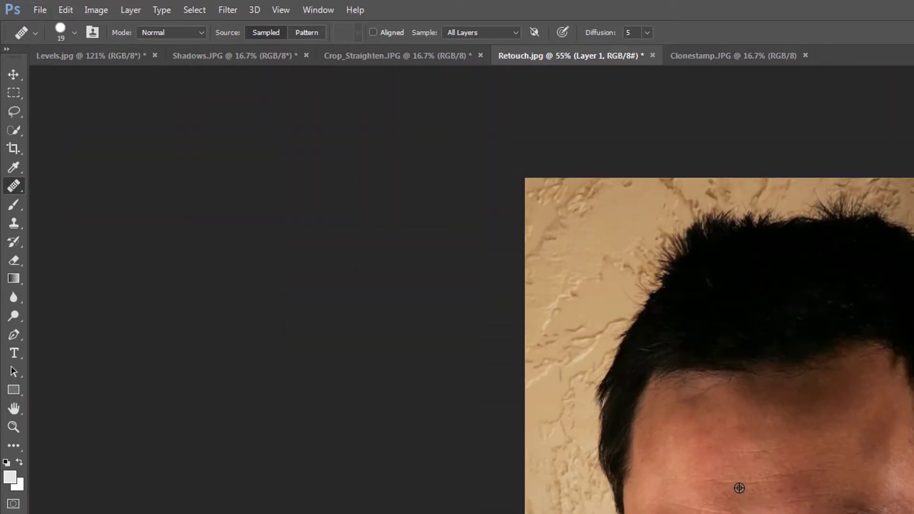
# Step backward and then forward to compare the portrait with and without the last heal.
pyautogui.click(74, 10)
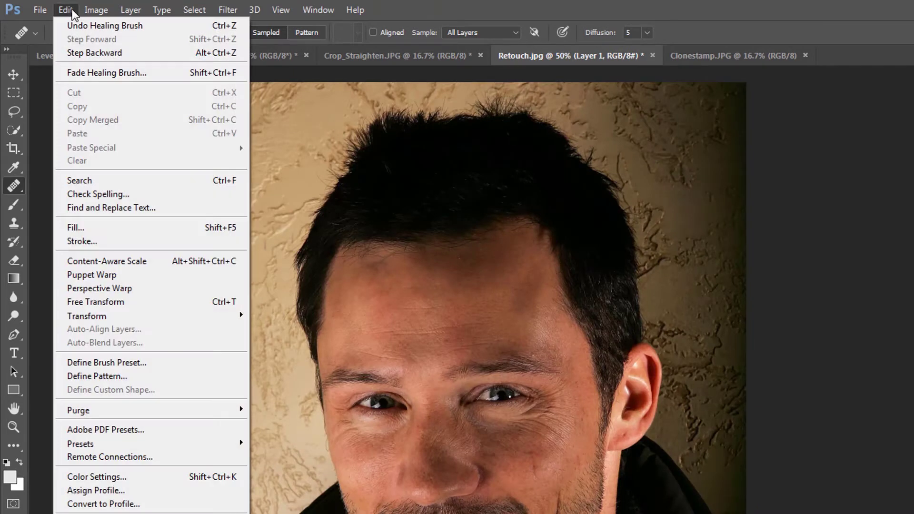
pyautogui.click(85, 53)
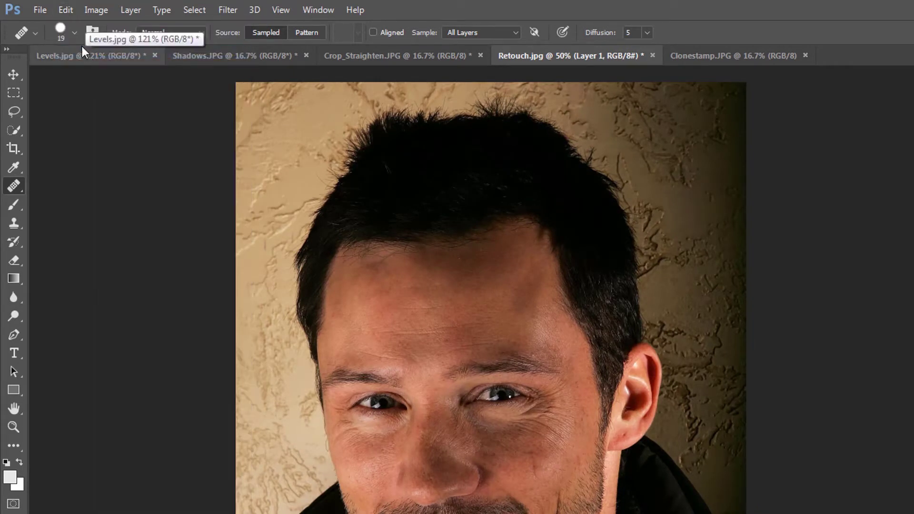
pyautogui.click(70, 10)
pyautogui.click(76, 44)
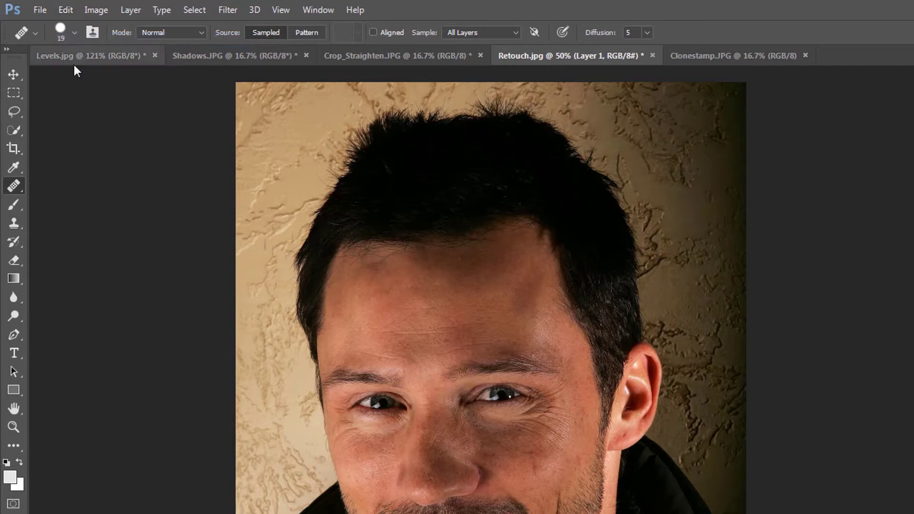
# Select the Clone Stamp tool with Sample set to All Layers.
pyautogui.click(18, 222)
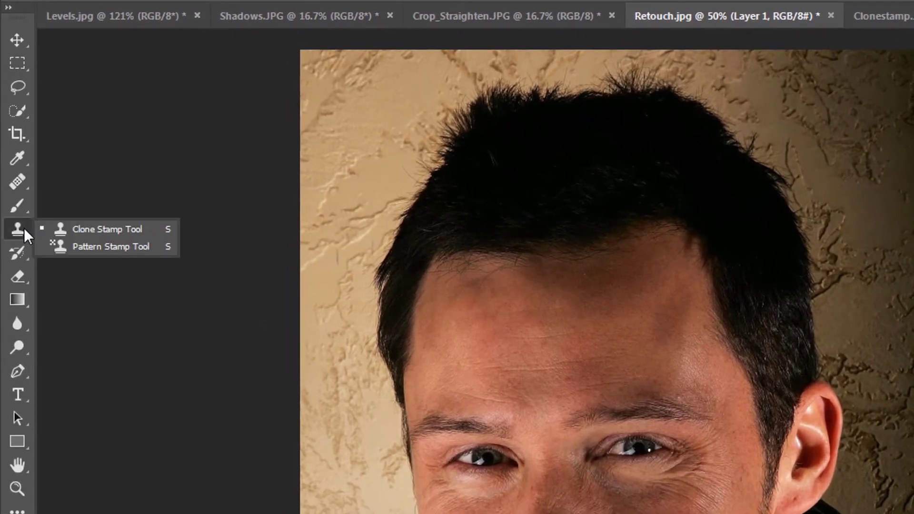
pyautogui.click(69, 228)
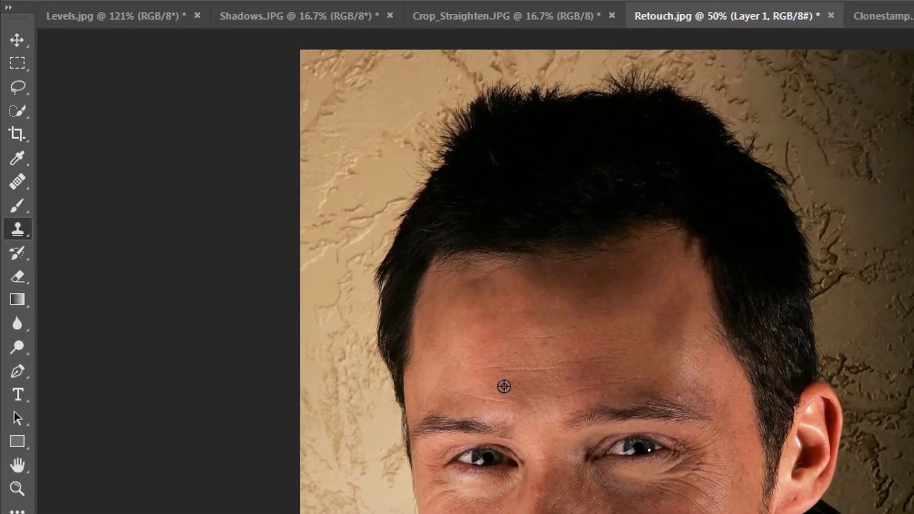
pyautogui.scroll(6, 505, 386)
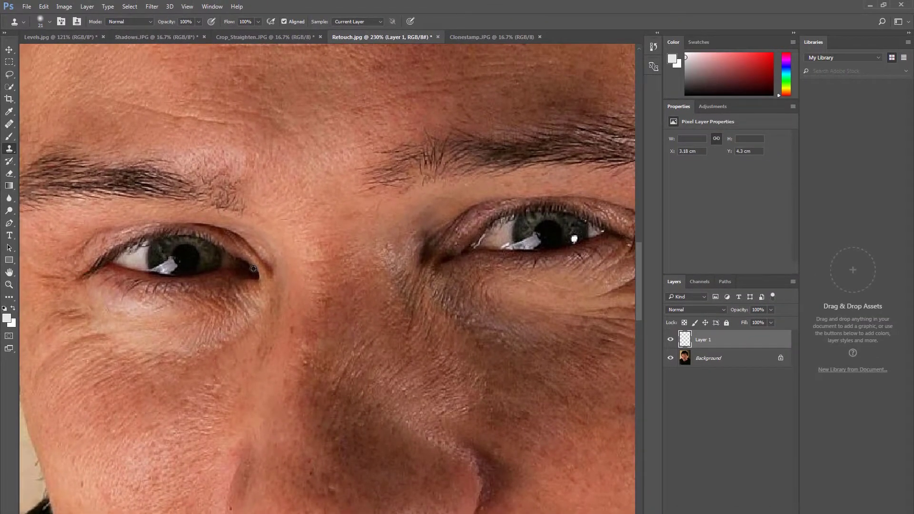
pyautogui.click(381, 21)
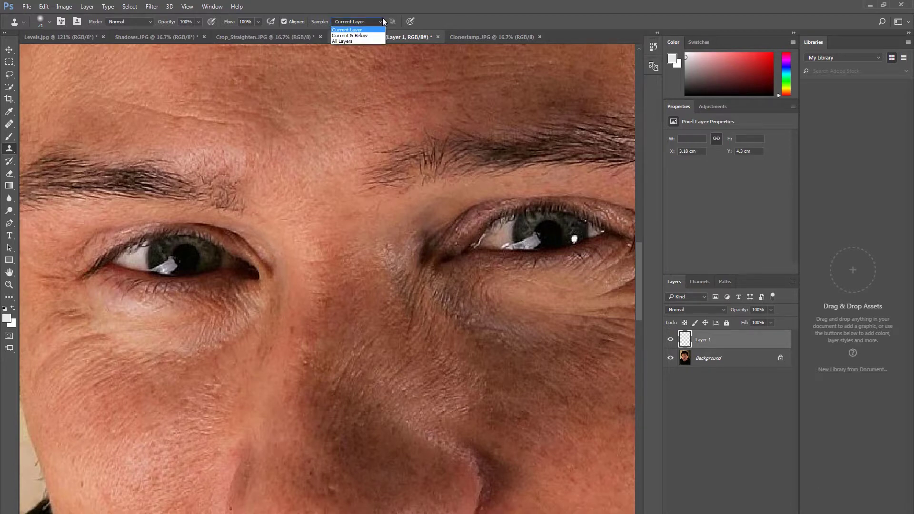
pyautogui.click(367, 41)
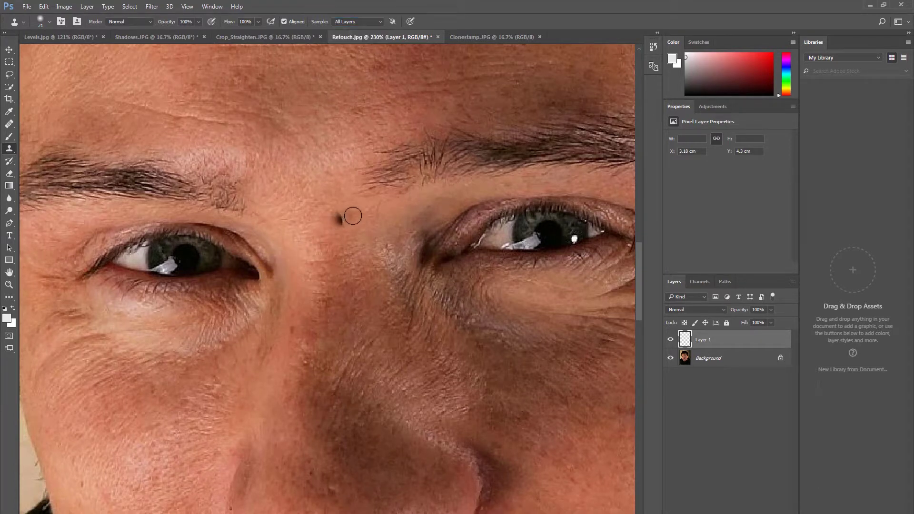
# Stamp the sampled eye onto the forehead, building up lid, brow and surrounding skin.
pyautogui.scroll(-10, 351, 205)
pyautogui.moveTo(392, 125)
pyautogui.mouseDown()
pyautogui.moveTo(367, 117)
pyautogui.moveTo(395, 140)
pyautogui.moveTo(382, 111)
pyautogui.moveTo(382, 134)
pyautogui.moveTo(360, 123)
pyautogui.moveTo(355, 95)
pyautogui.moveTo(373, 135)
pyautogui.mouseUp()
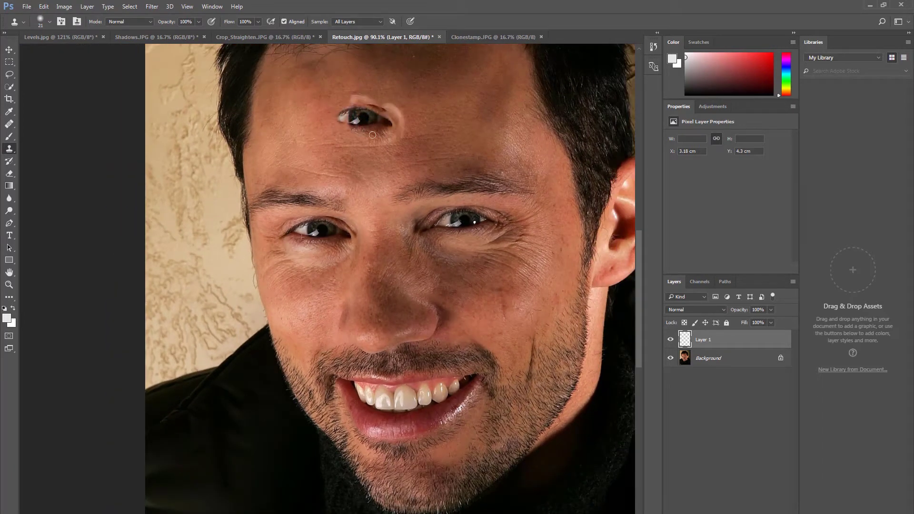
pyautogui.moveTo(357, 97)
pyautogui.mouseDown()
pyautogui.moveTo(379, 117)
pyautogui.moveTo(343, 134)
pyautogui.moveTo(369, 102)
pyautogui.mouseUp()
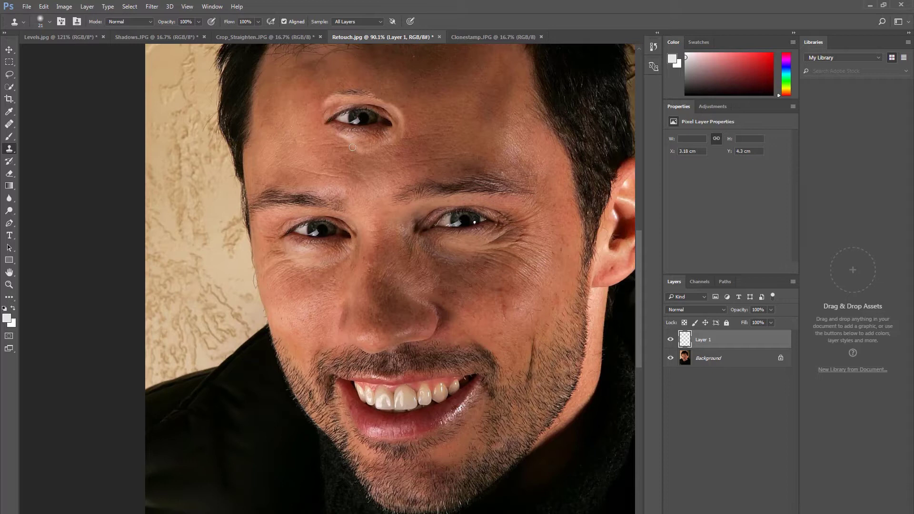
pyautogui.moveTo(353, 147)
pyautogui.mouseDown()
pyautogui.moveTo(323, 114)
pyautogui.moveTo(381, 96)
pyautogui.mouseUp()
pyautogui.moveTo(351, 146)
pyautogui.mouseDown()
pyautogui.moveTo(320, 107)
pyautogui.moveTo(381, 108)
pyautogui.mouseUp()
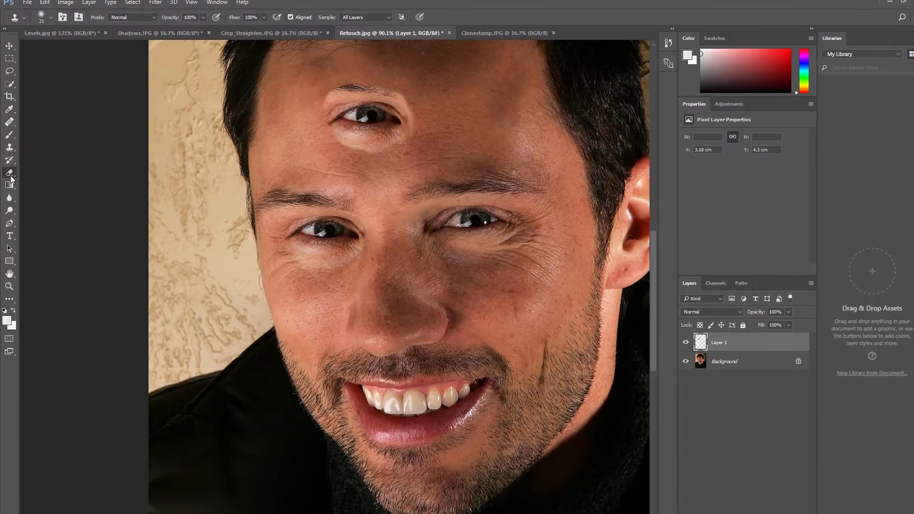
# Use the Eraser to remove the cloned eye from Layer 1 with Background hidden.
pyautogui.rightClick(10, 174)
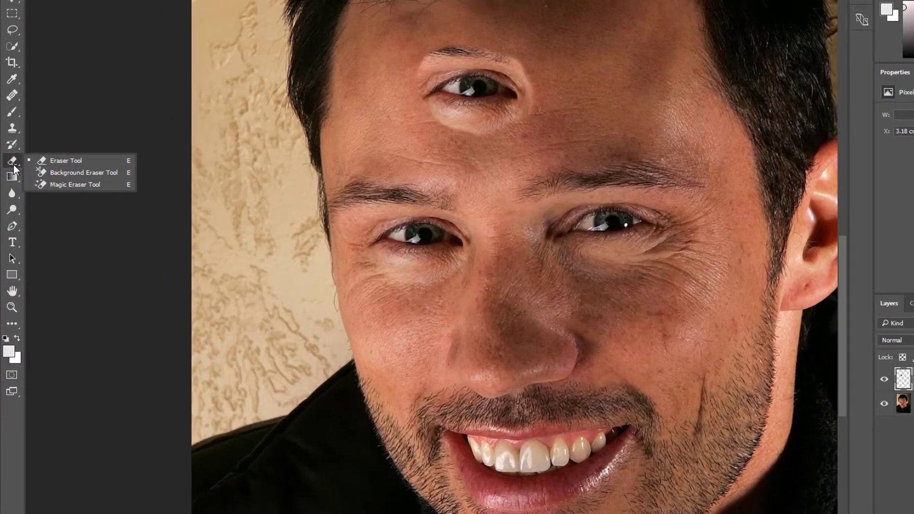
pyautogui.click(45, 172)
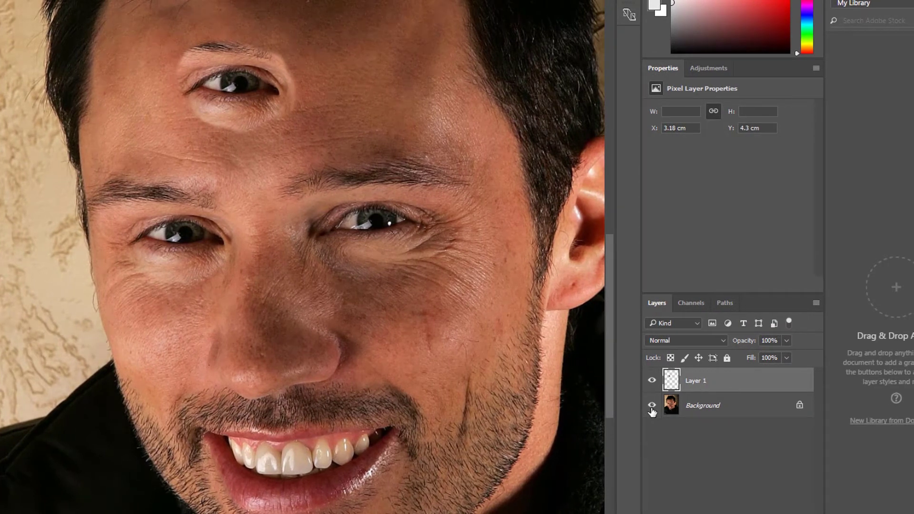
pyautogui.click(652, 405)
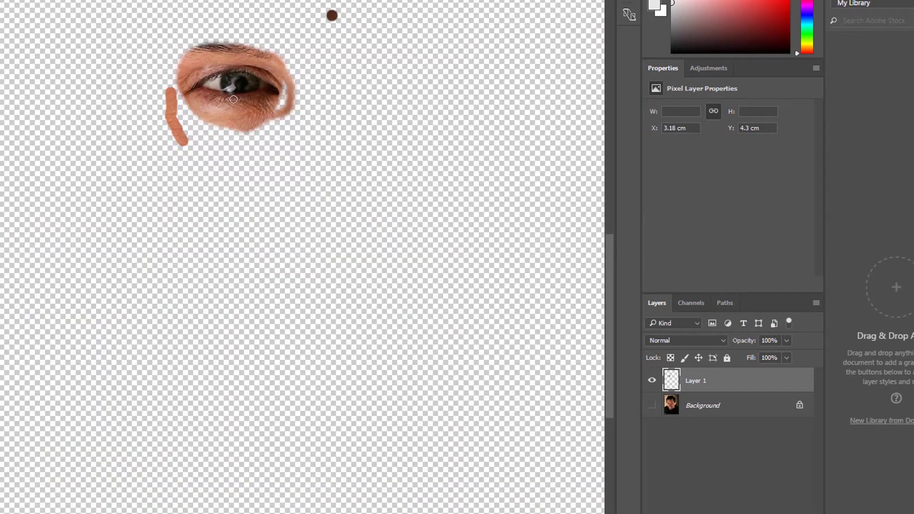
pyautogui.moveTo(233, 100)
pyautogui.mouseDown()
pyautogui.moveTo(285, 75)
pyautogui.moveTo(278, 91)
pyautogui.moveTo(159, 118)
pyautogui.moveTo(169, 135)
pyautogui.moveTo(193, 142)
pyautogui.moveTo(232, 119)
pyautogui.moveTo(277, 117)
pyautogui.mouseUp()
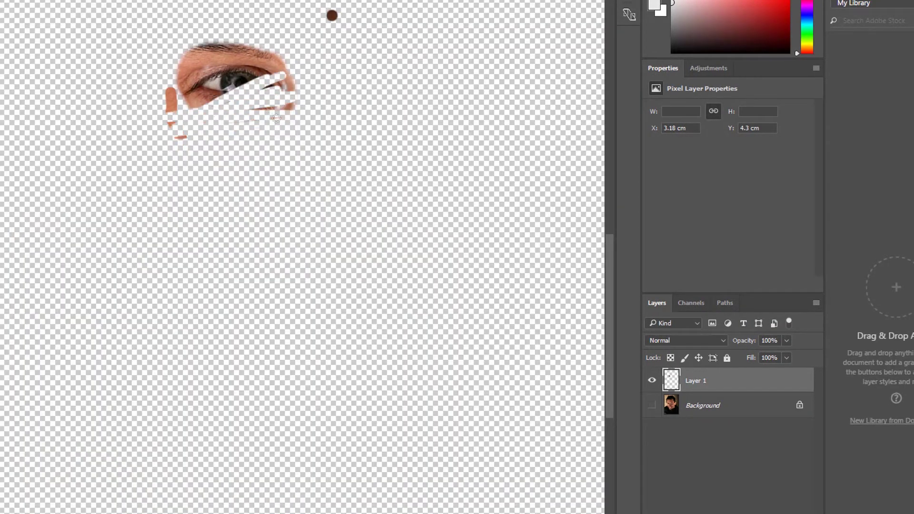
pyautogui.moveTo(202, 129)
pyautogui.mouseDown()
pyautogui.moveTo(218, 111)
pyautogui.moveTo(218, 119)
pyautogui.moveTo(194, 106)
pyautogui.moveTo(212, 83)
pyautogui.moveTo(205, 108)
pyautogui.moveTo(326, 103)
pyautogui.moveTo(170, 63)
pyautogui.moveTo(218, 72)
pyautogui.moveTo(167, 46)
pyautogui.moveTo(250, 43)
pyautogui.moveTo(204, 47)
pyautogui.moveTo(207, 58)
pyautogui.moveTo(132, 49)
pyautogui.mouseUp()
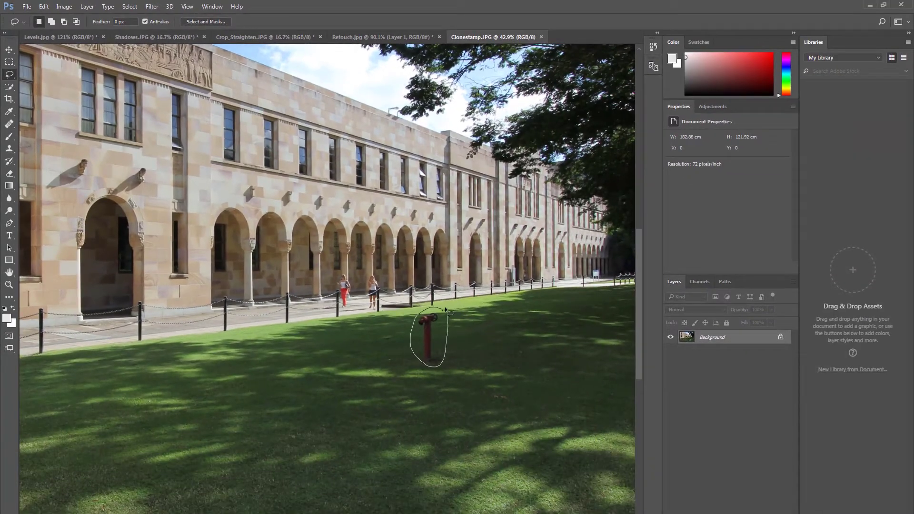
# Lasso the red hydrant, Content-Aware Fill it with grass, then deselect and zoom out.
pyautogui.moveTo(443, 312); pyautogui.dragTo(445, 310)
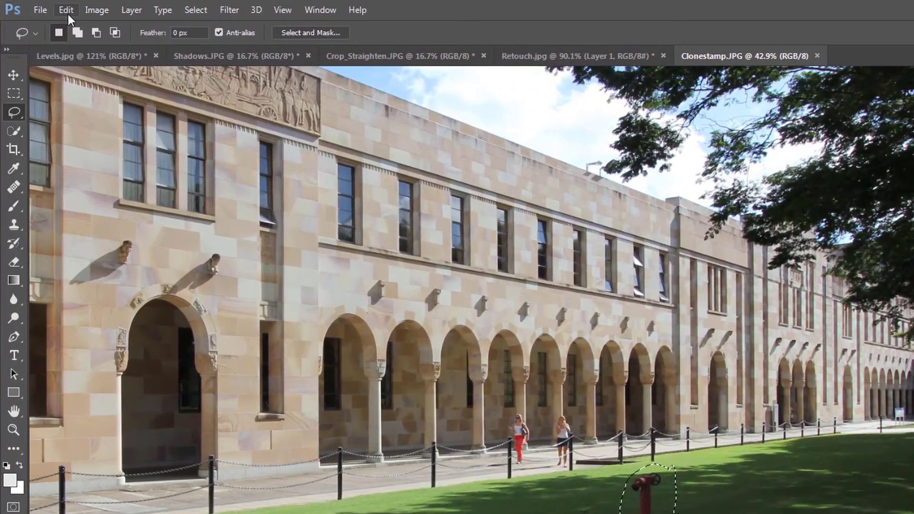
pyautogui.click(44, 7)
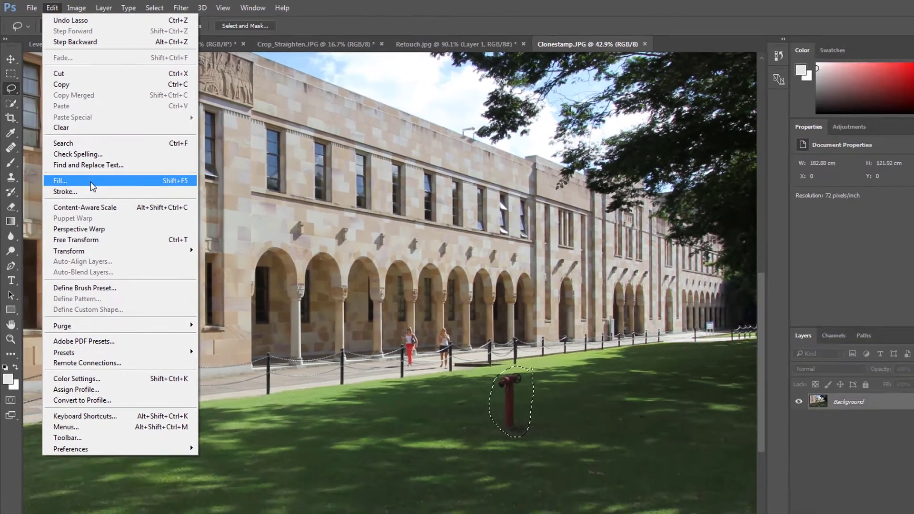
pyautogui.click(60, 181)
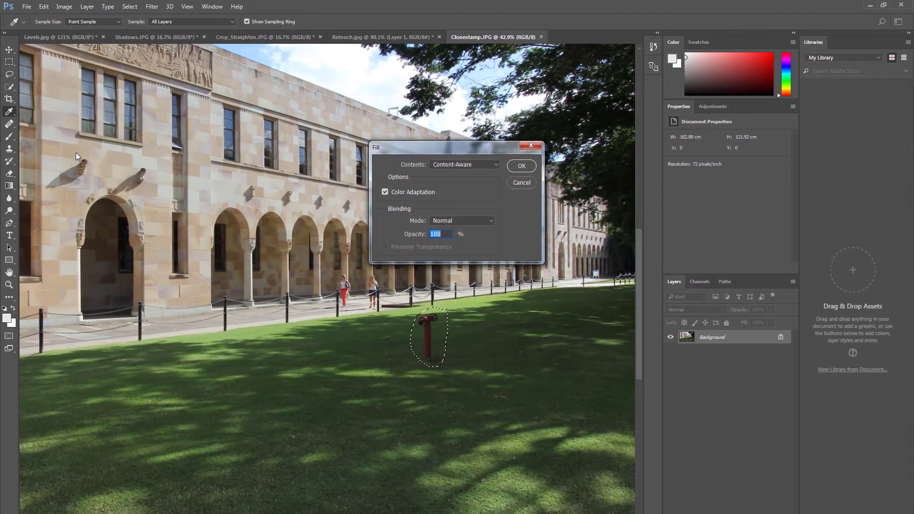
pyautogui.click(522, 167)
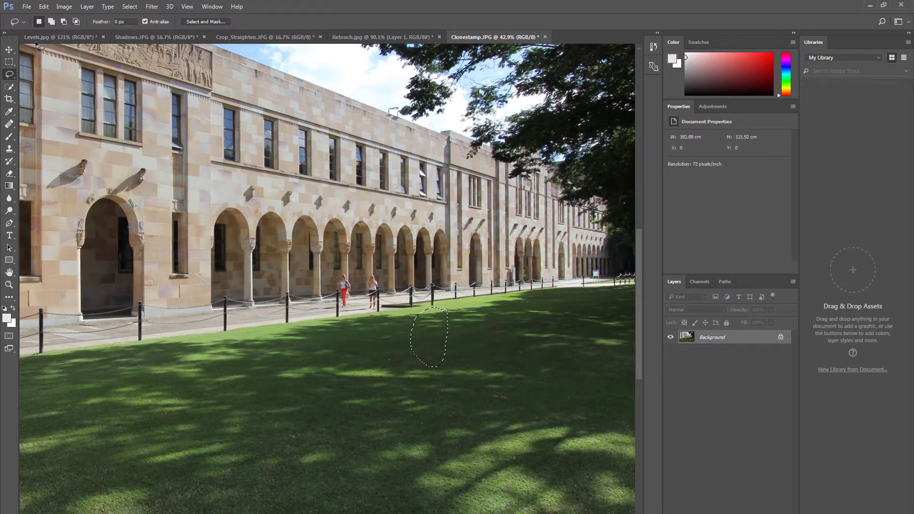
pyautogui.click(130, 6)
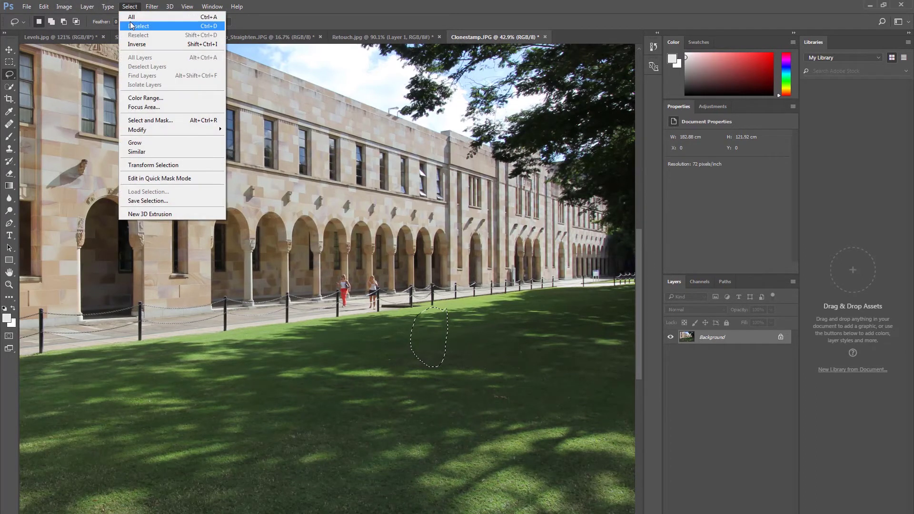
pyautogui.click(138, 24)
pyautogui.scroll(-5, 519, 385)
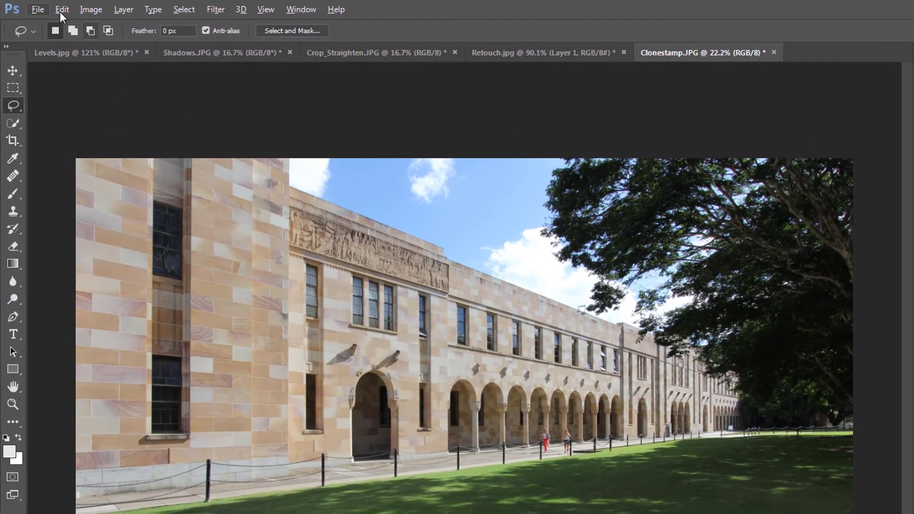
# Open Save for Web (Legacy) for Clonestamp.JPG, switching GIF to JPEG at quality 68.
pyautogui.click(31, 6)
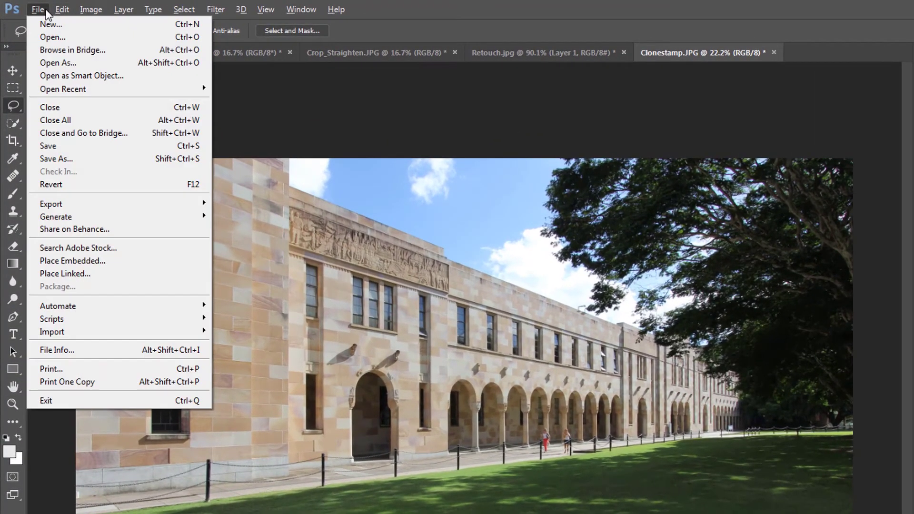
pyautogui.moveTo(88, 204)
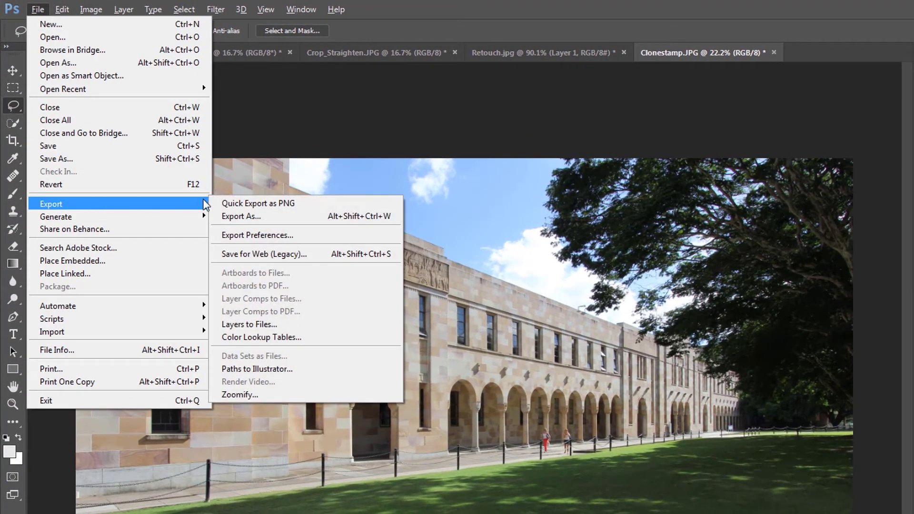
pyautogui.click(272, 253)
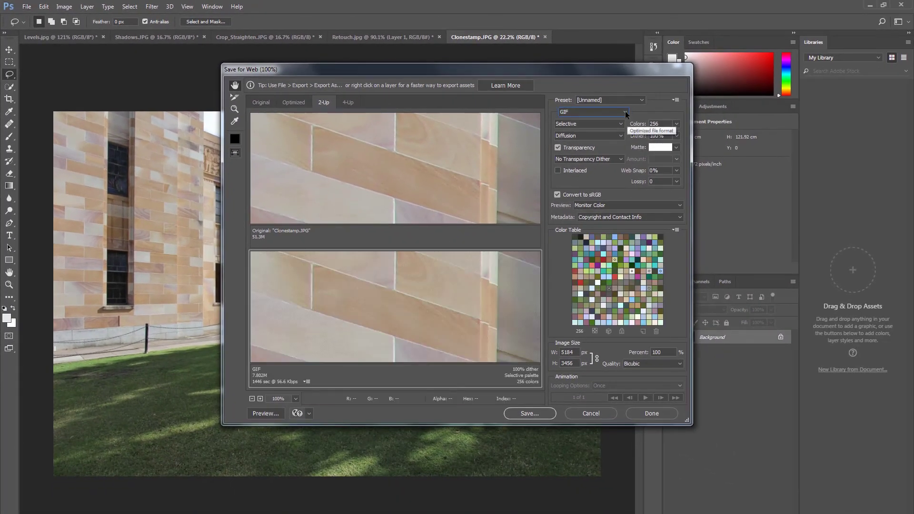
pyautogui.click(624, 111)
pyautogui.click(612, 124)
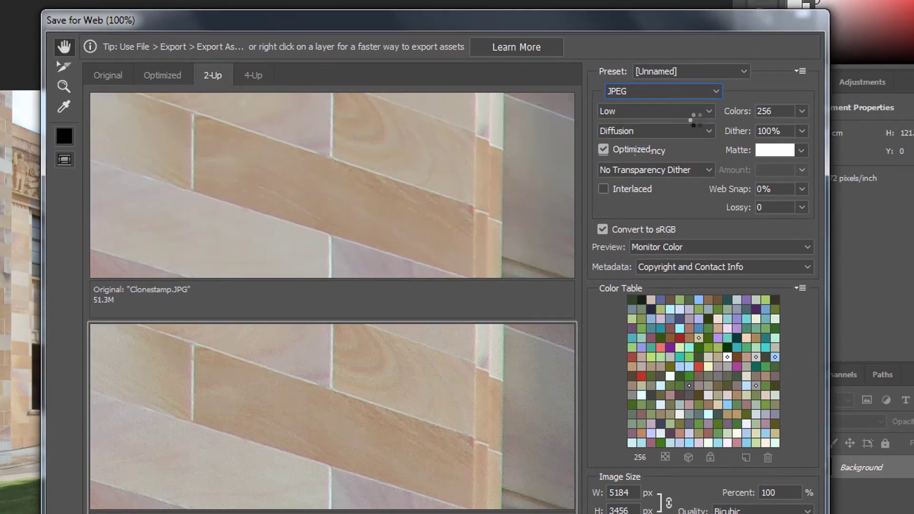
pyautogui.click(719, 97)
pyautogui.moveTo(696, 112)
pyautogui.mouseDown()
pyautogui.moveTo(682, 114)
pyautogui.moveTo(700, 113)
pyautogui.mouseUp()
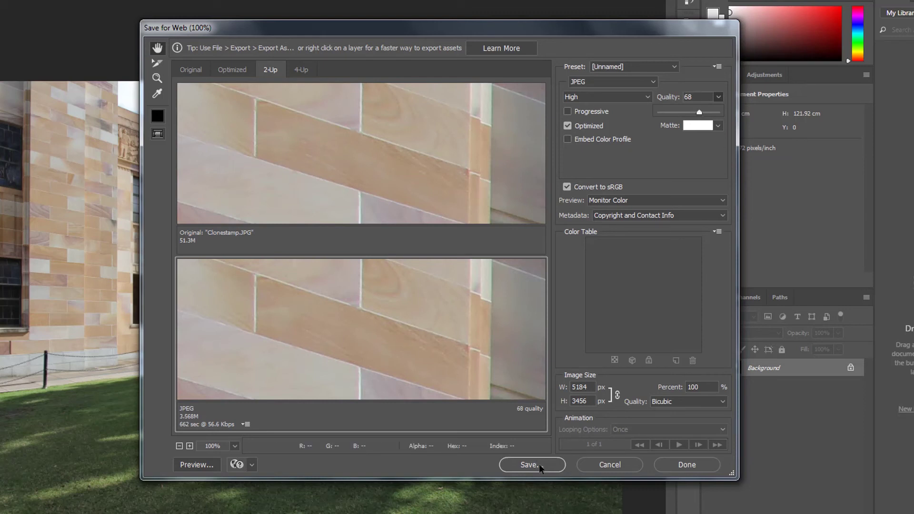